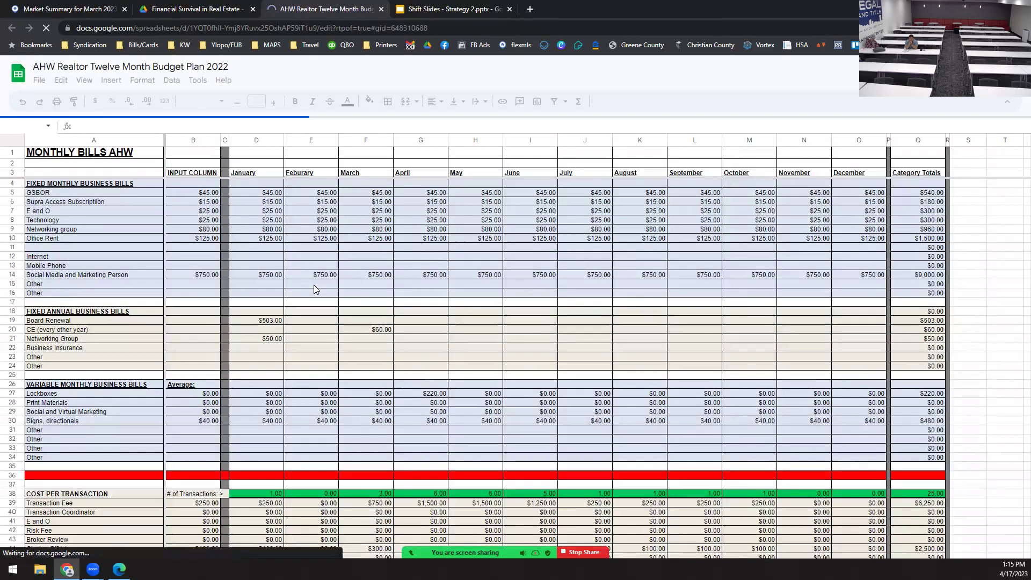
Scroll down the 12 Month Budget sheet to bring the monthly bills table into view
scroll(314, 285, down, 5)
scroll(316, 289, up, 5)
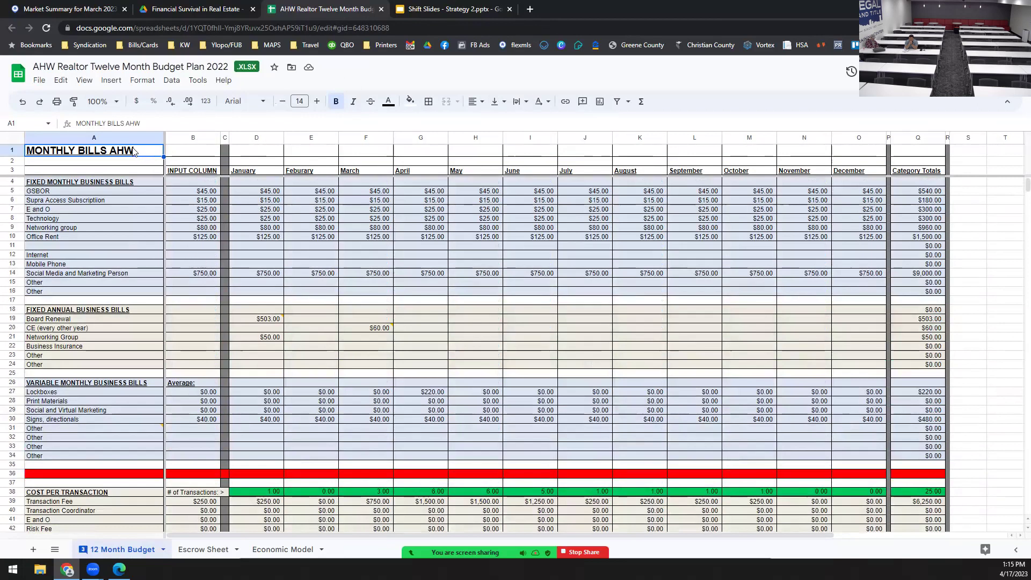
click(294, 231)
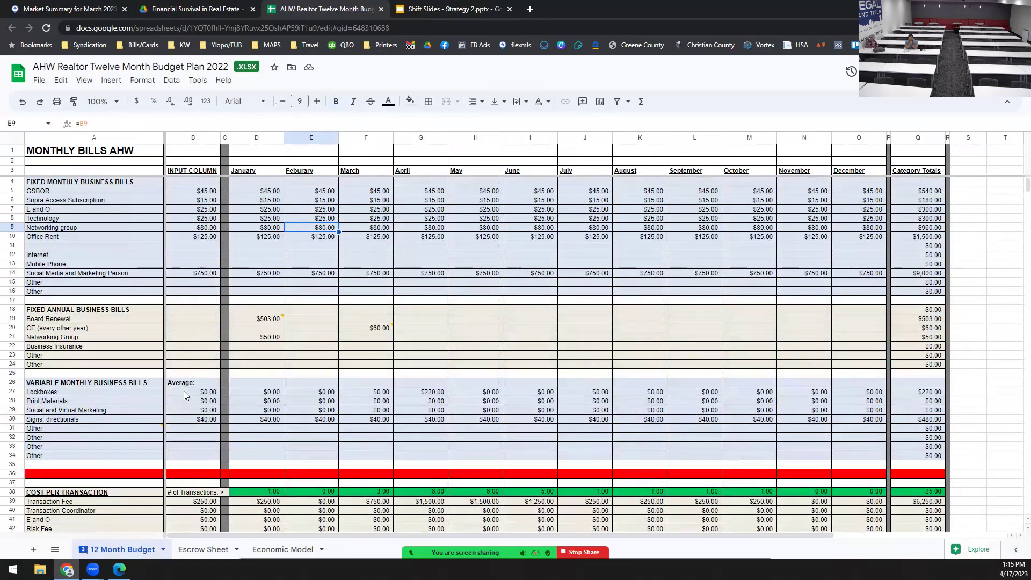
Set the GSBOR monthly bill to $45
click(195, 193)
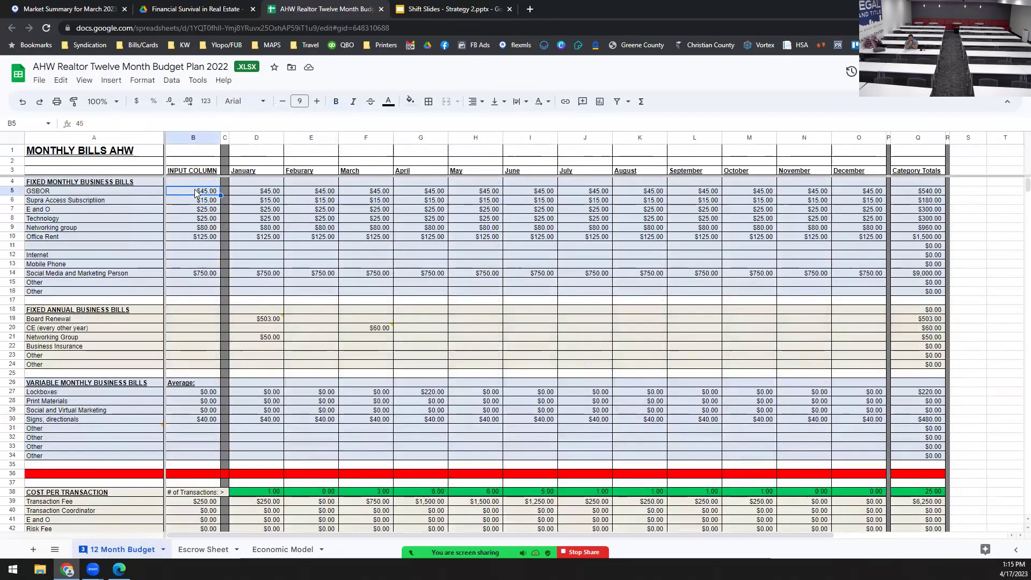
text(0)
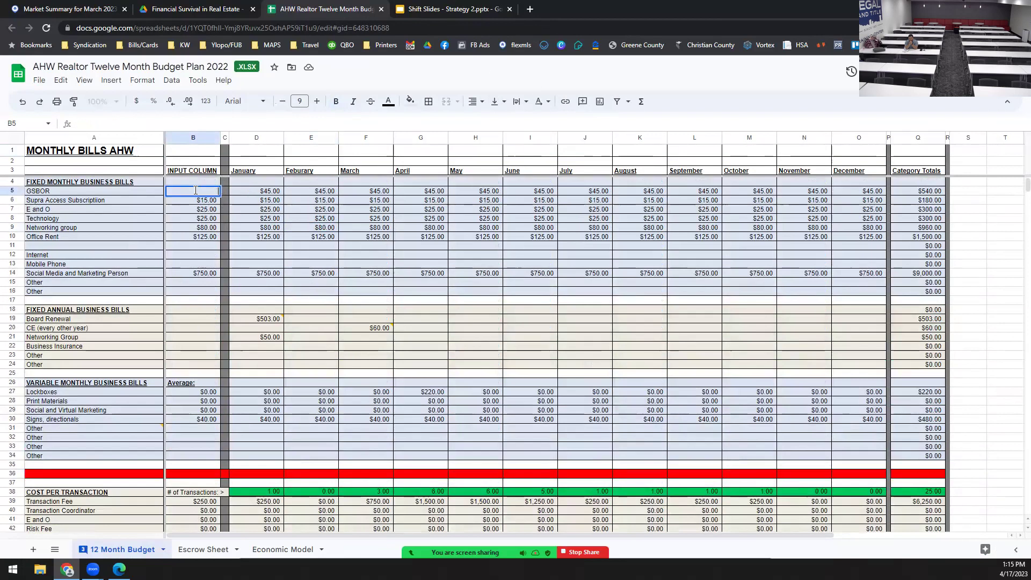
key(Return)
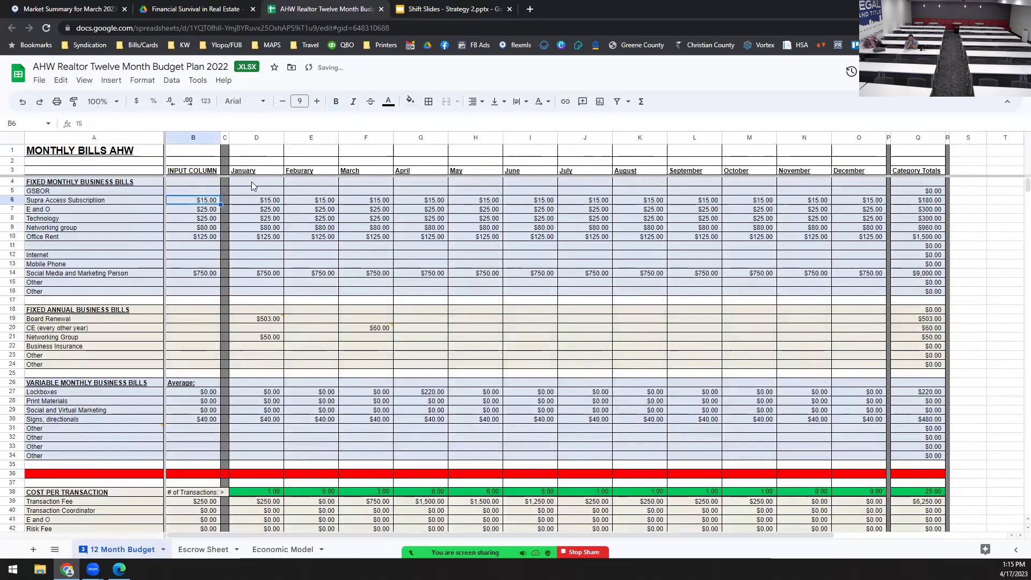
click(205, 192)
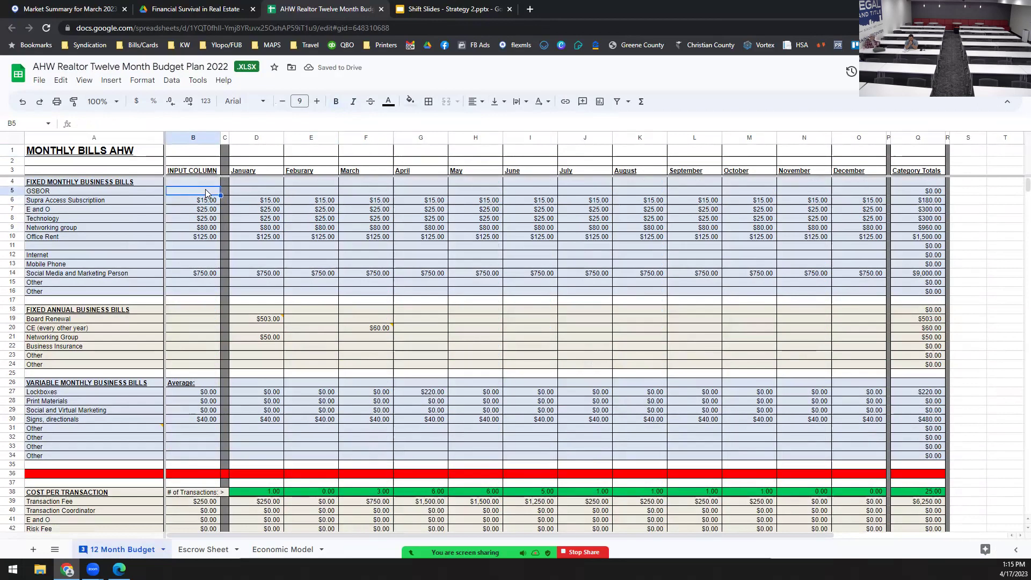
text(45)
key(Return)
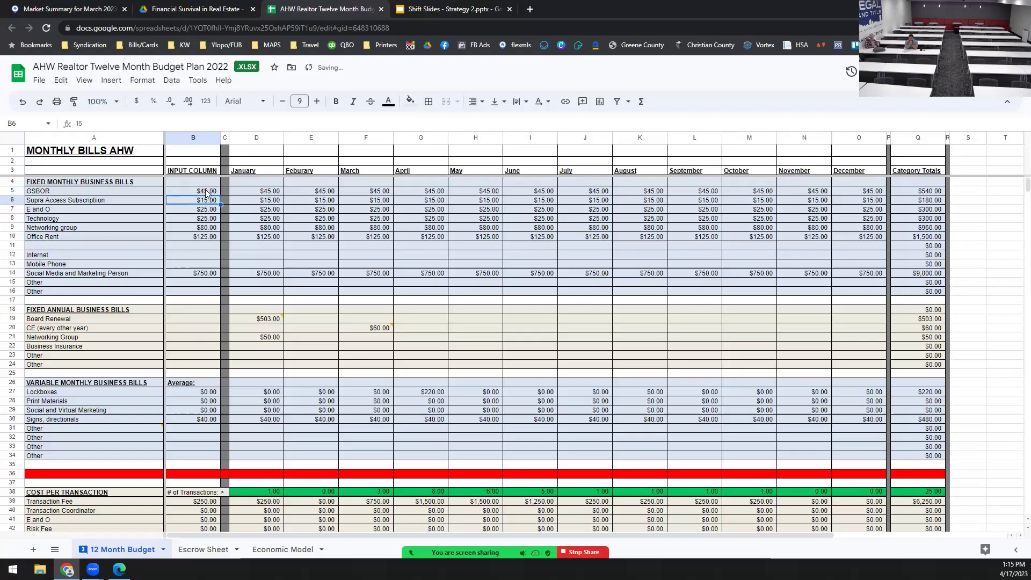
Set the E and O and Technology bills to $50 each
key(Down)
text(50)
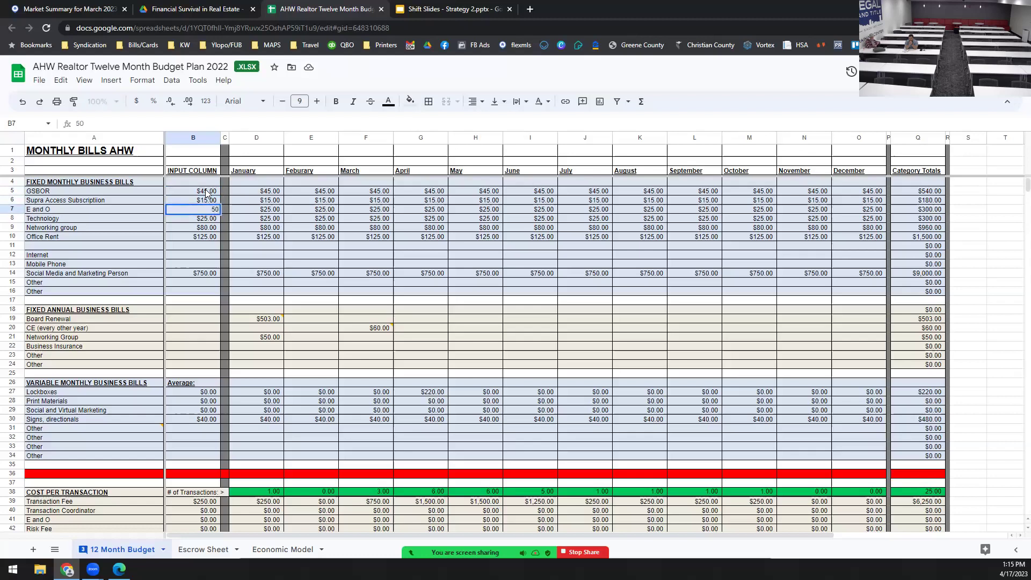
key(Return)
text(50)
key(Return)
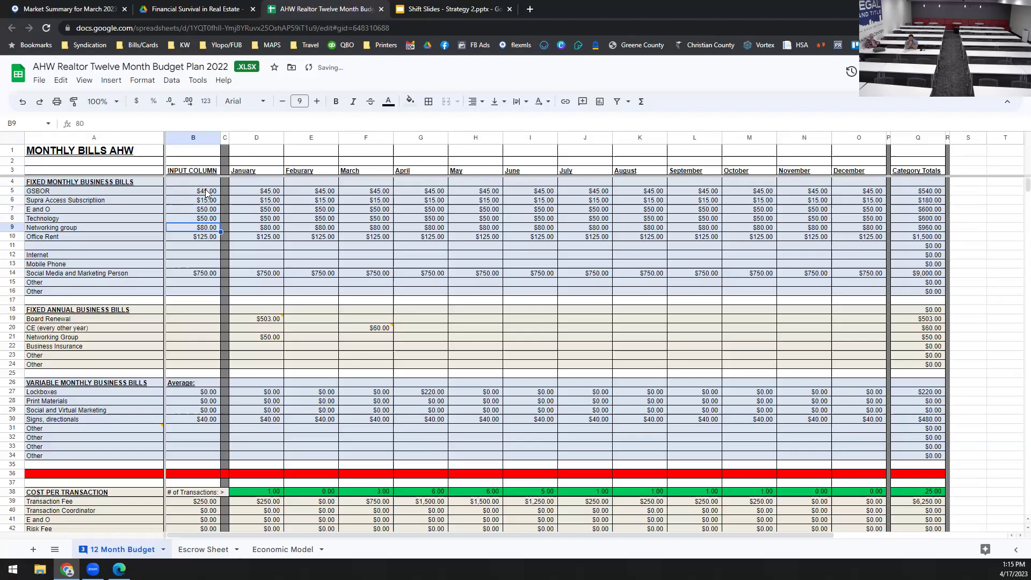
Set the Networking group, Office Rent and social media bills to $0
text(0)
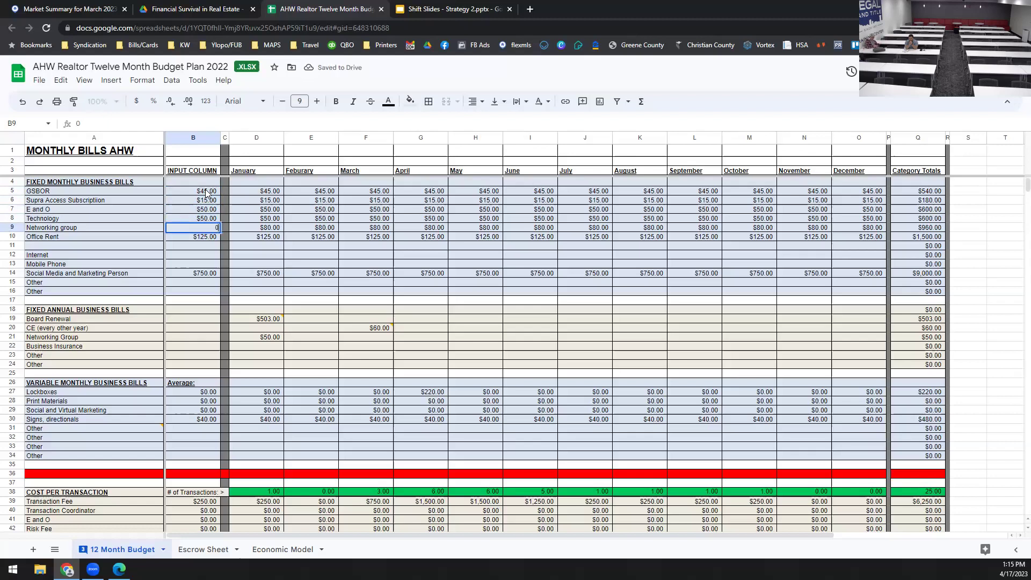
key(Return)
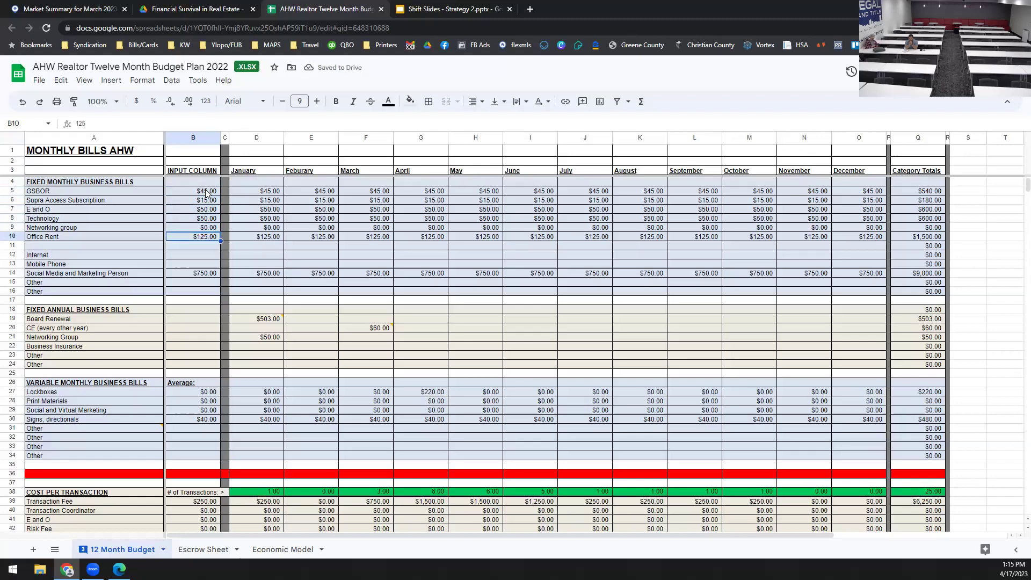
text(0)
key(Return)
key(Down)
key(Down)
key(Down)
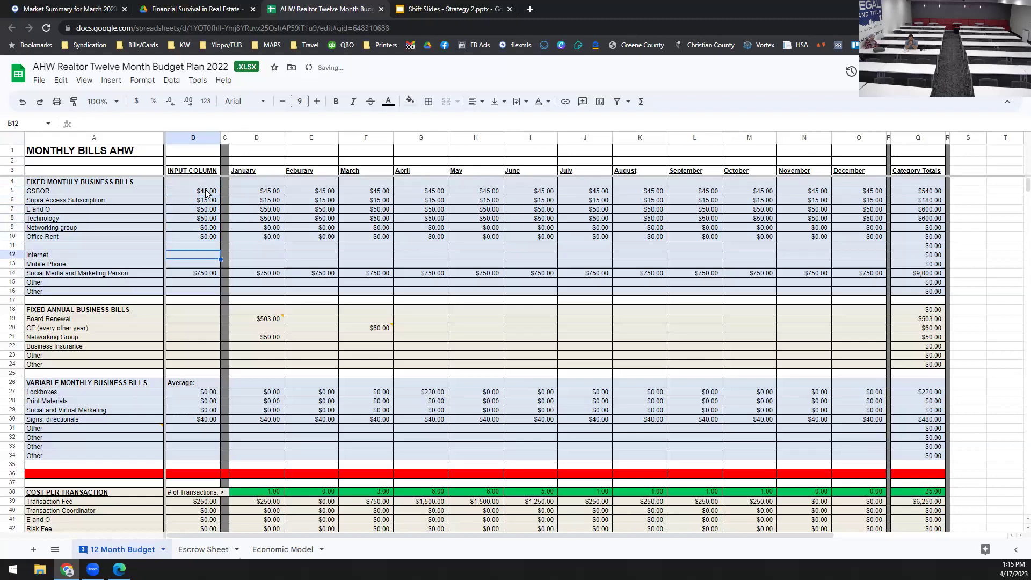
text(0)
key(Return)
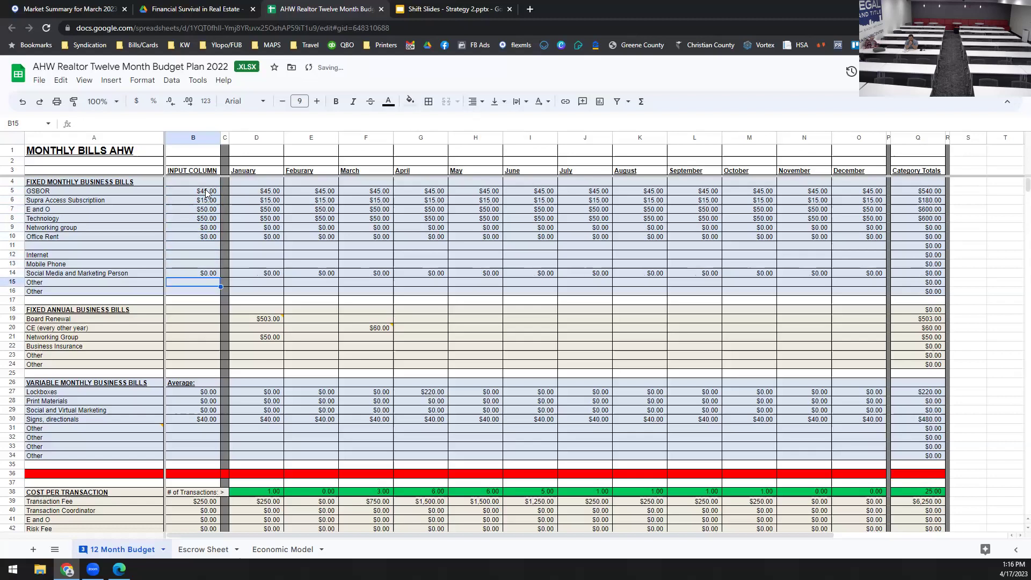
Clear the Signs and directionals bill amount
key(Right)
key(Right)
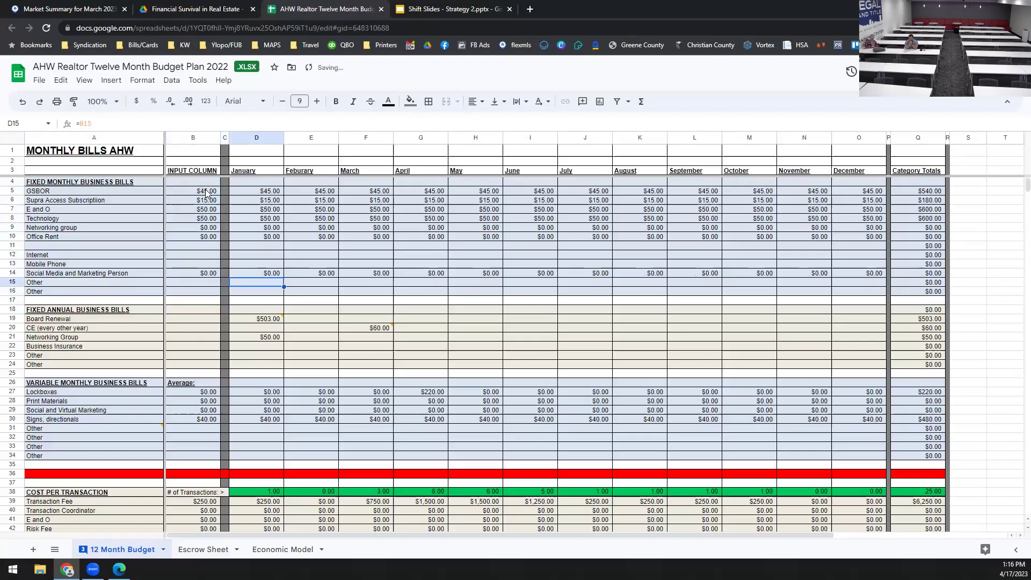
key(Down)
key(Down)
key(Down)
key(Down)
key(Down)
key(Down)
key(Down)
key(Down)
key(Down)
key(Down)
key(Down)
key(Down)
key(Down)
key(Down)
key(Down)
key(Left)
key(Left)
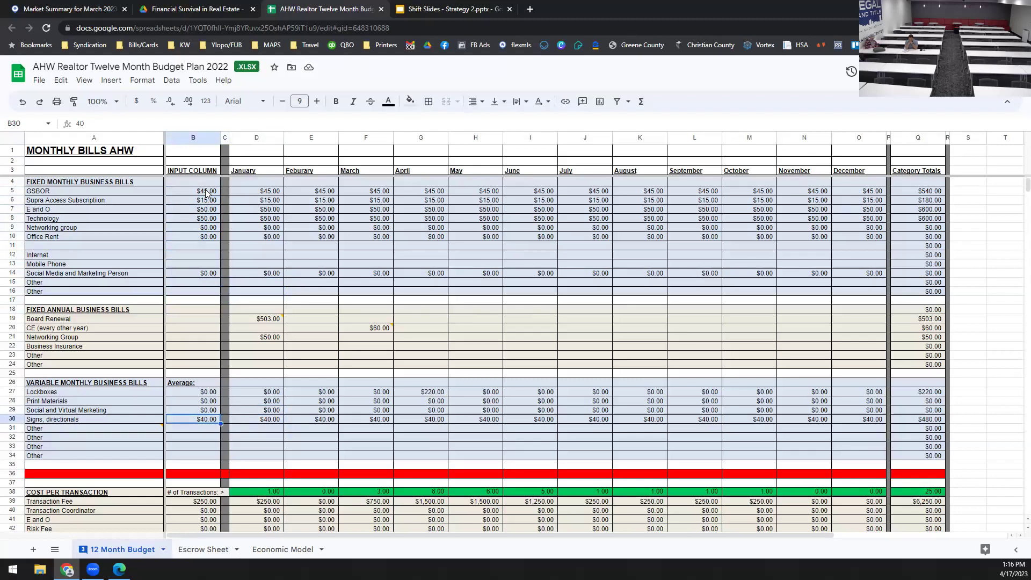
key(Delete)
key(Up)
key(Up)
key(Up)
key(Up)
key(Up)
key(Up)
key(Up)
key(Up)
key(Up)
key(Up)
key(Up)
key(Up)
key(Up)
key(Up)
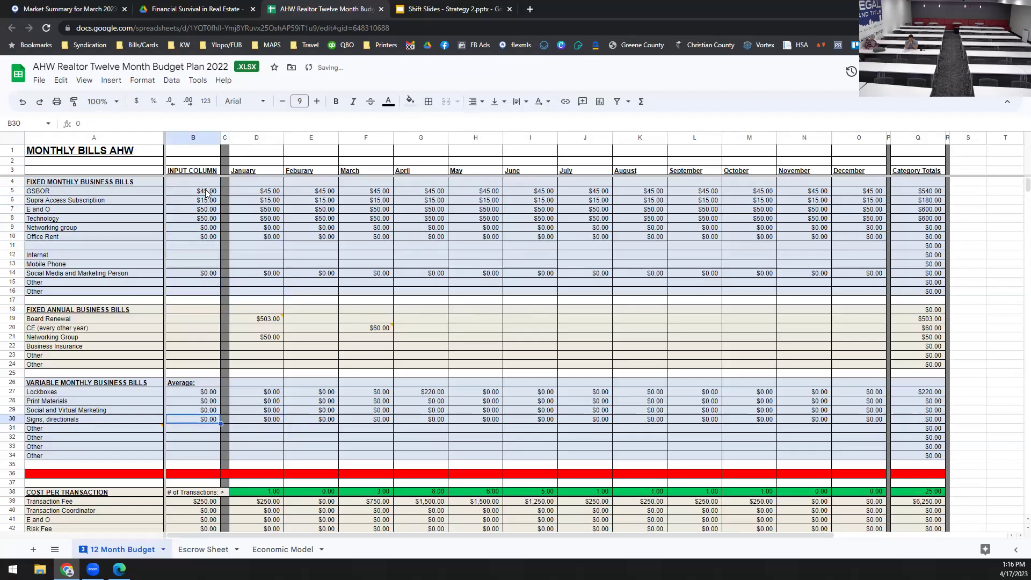
key(Up)
key(Up)
key(Up)
key(Up)
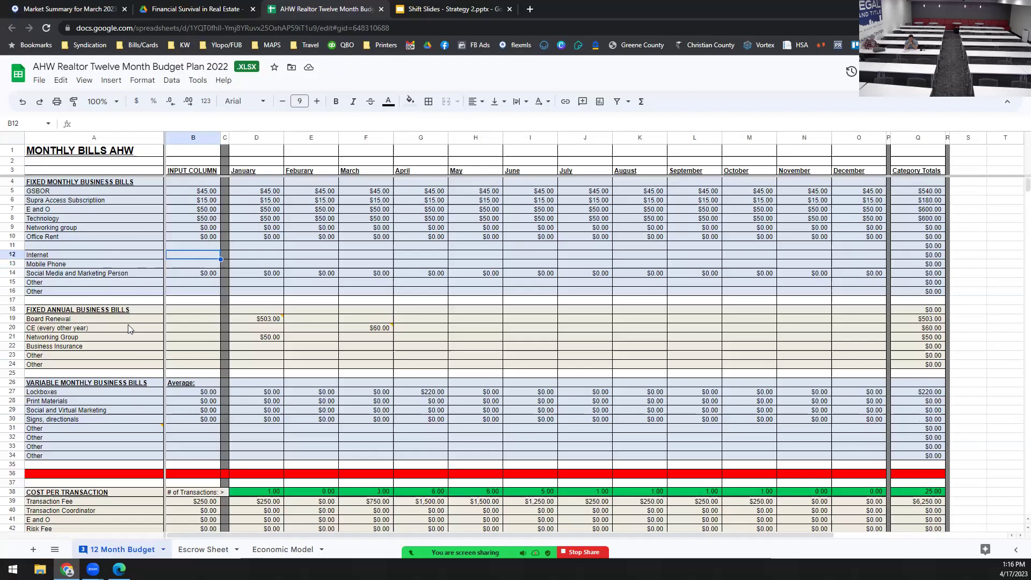
Enter $80 as the monthly Mobile Phone bill
mouse_move(269, 320)
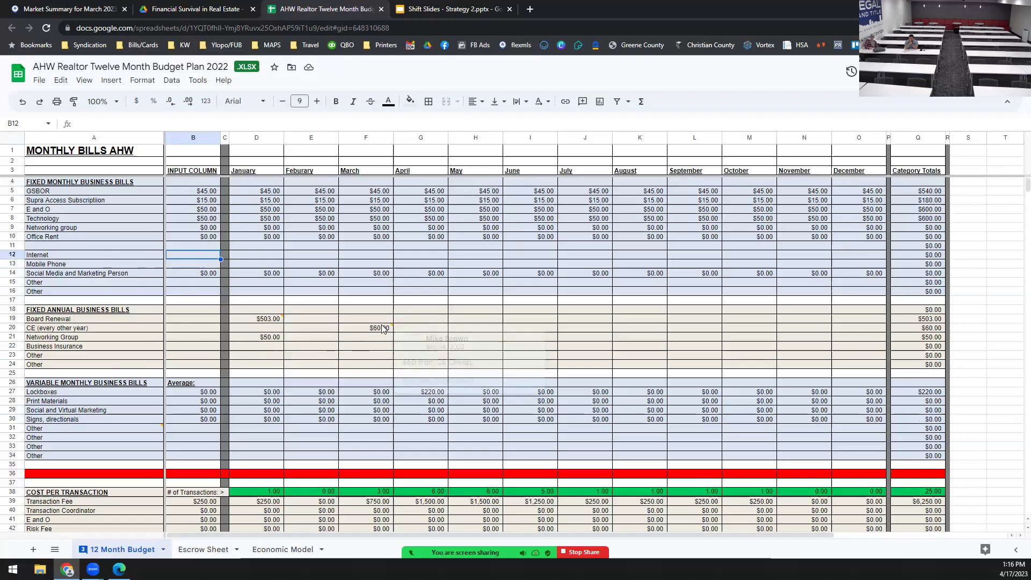
mouse_move(383, 331)
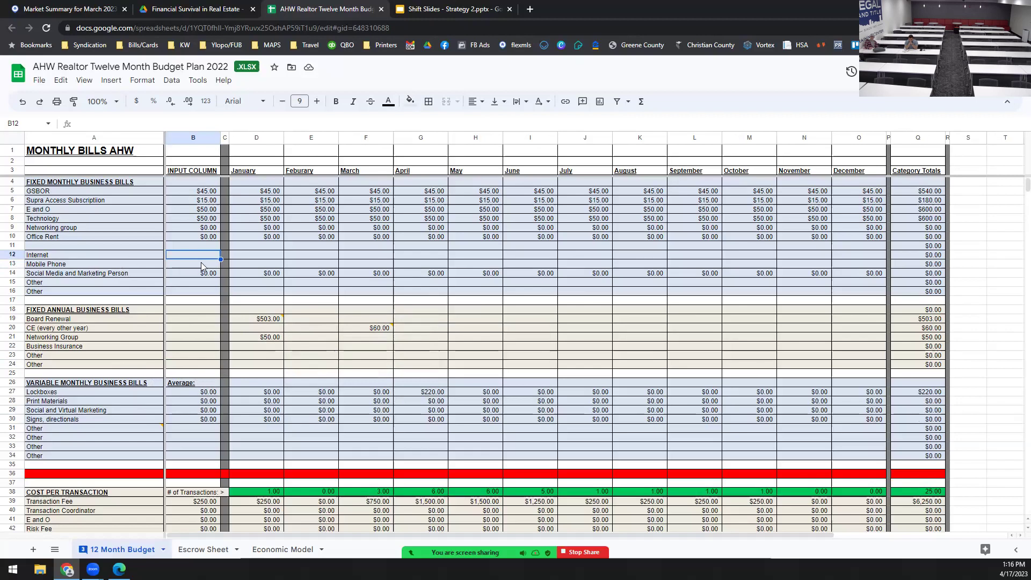
click(201, 265)
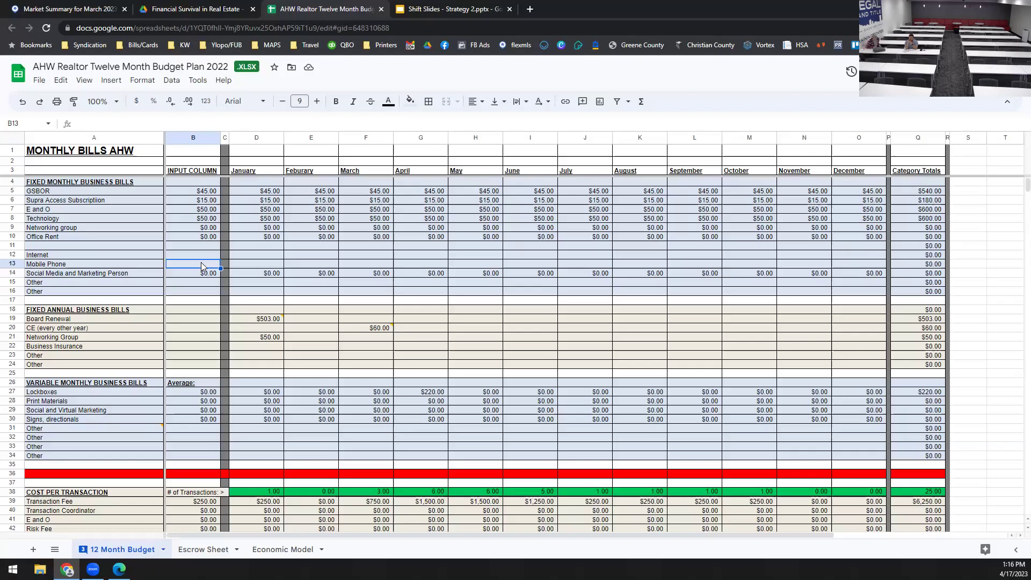
text(80)
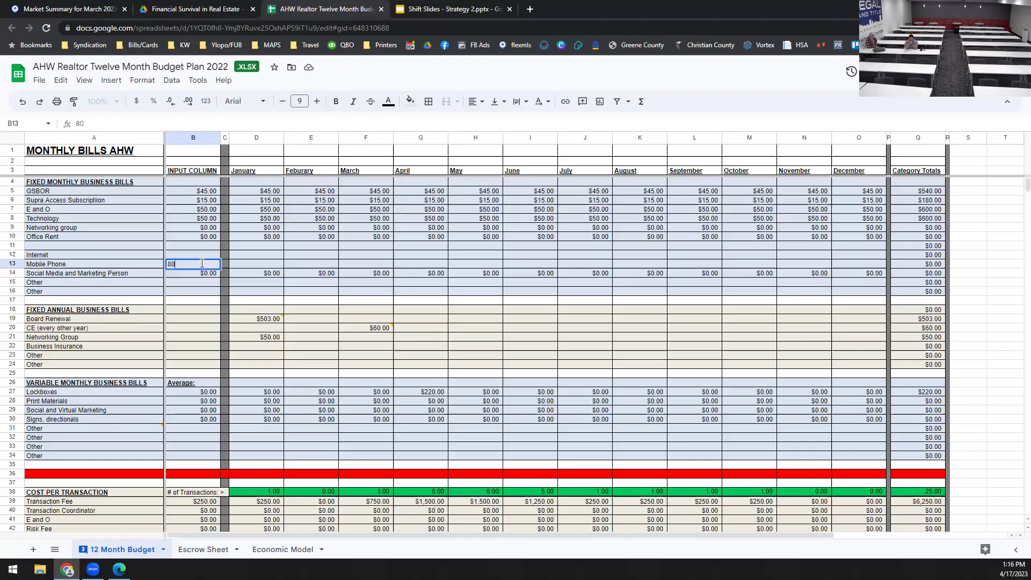
key(Return)
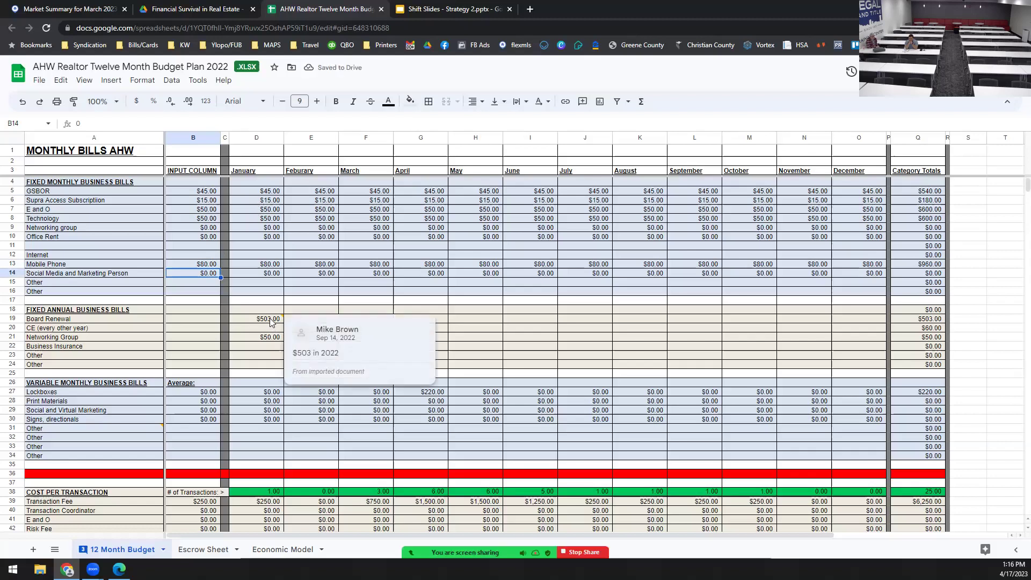
View the comment on the Board Renewal amount, then close it
click(270, 322)
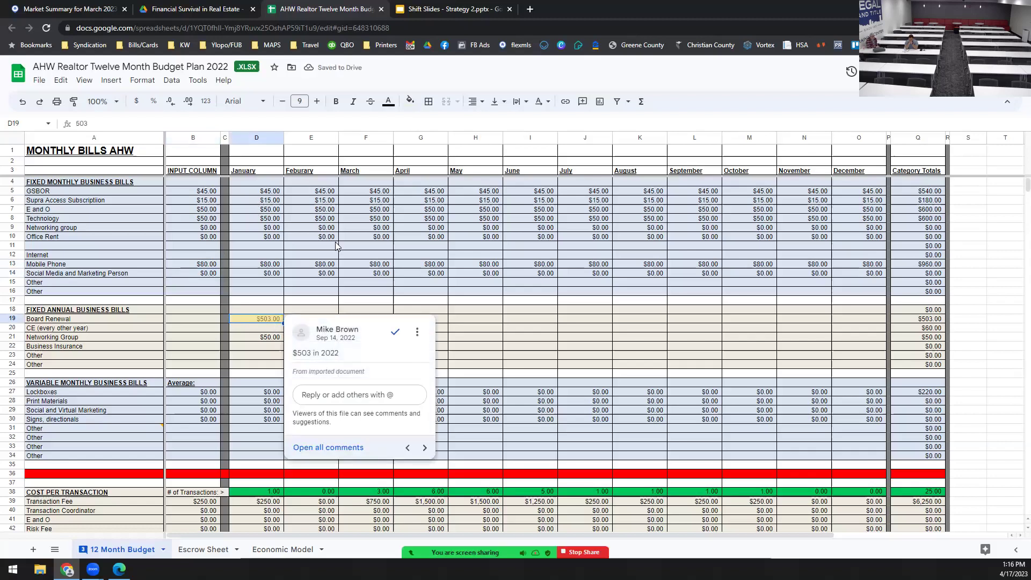
click(317, 274)
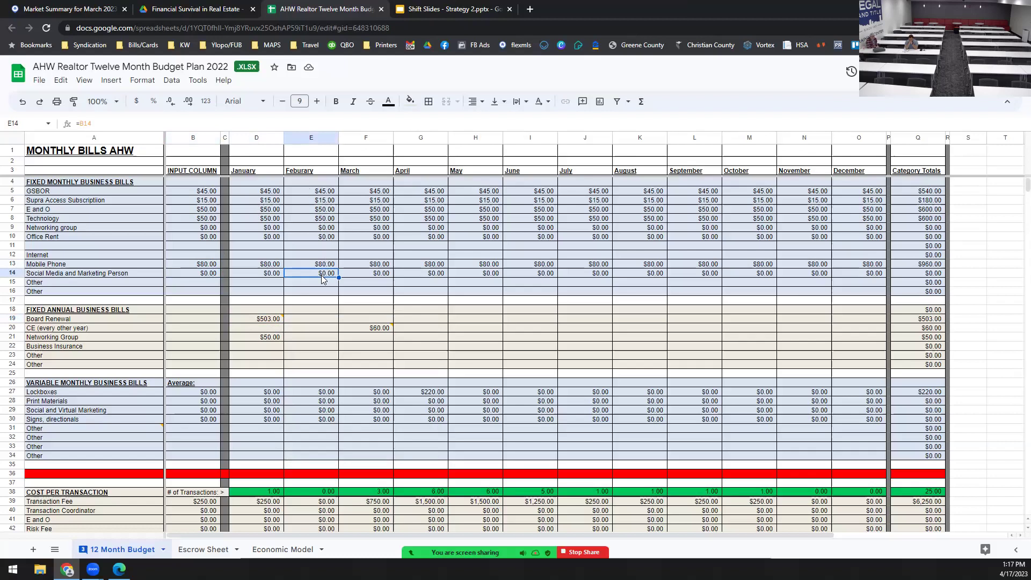
scroll(322, 290, down, 9)
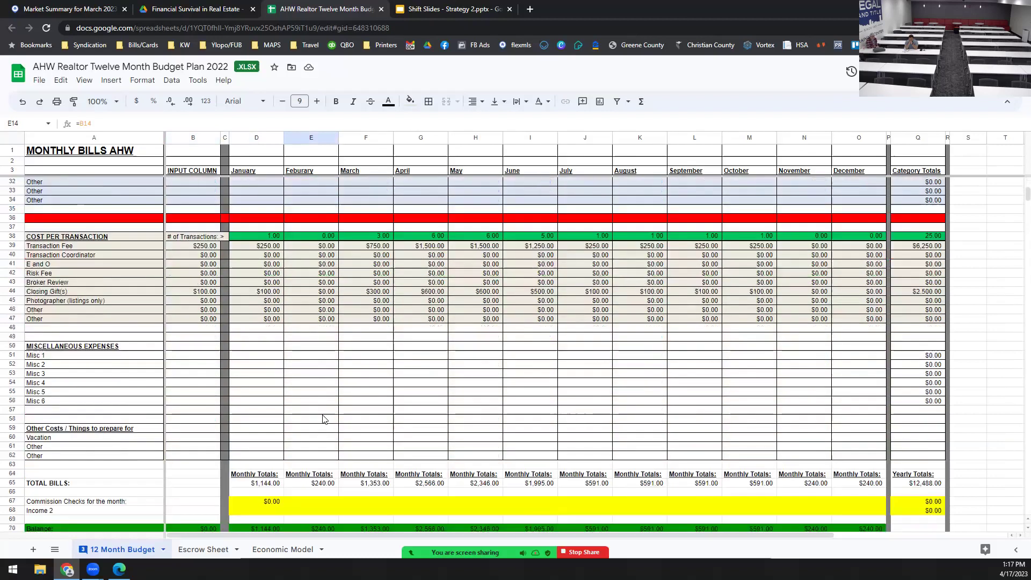
scroll(323, 419, down, 2)
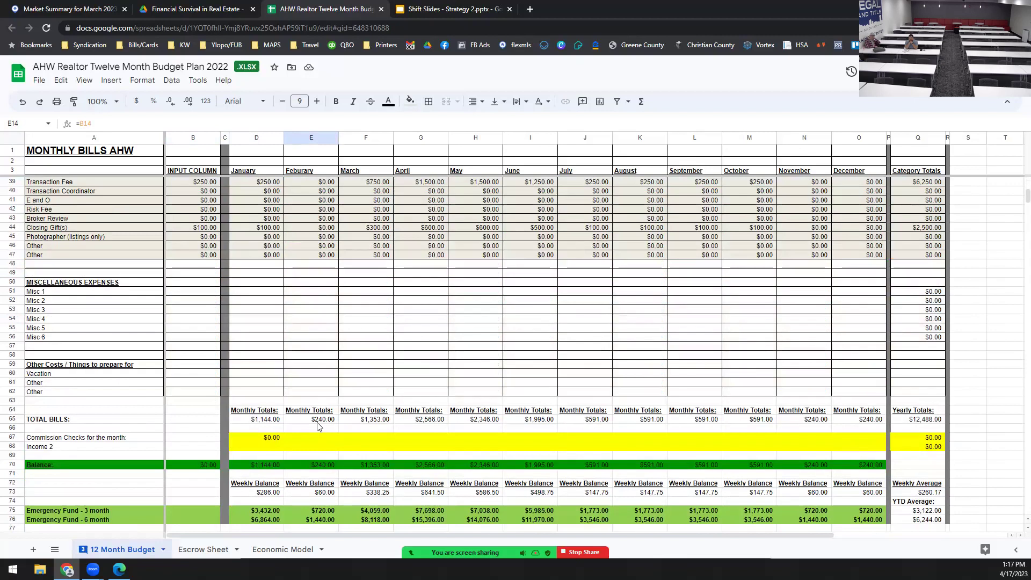
scroll(318, 418, up, 11)
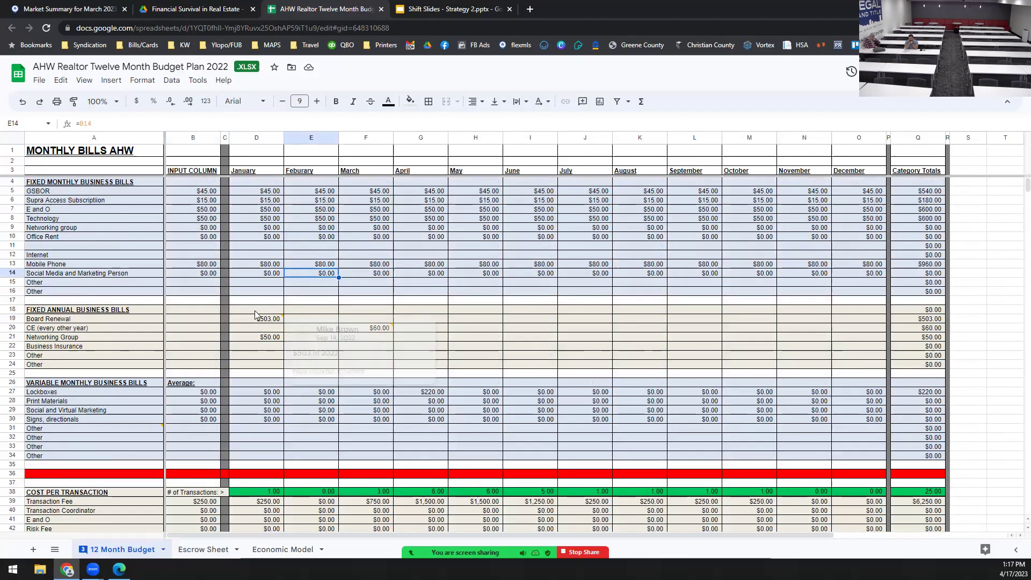
scroll(257, 357, down, 12)
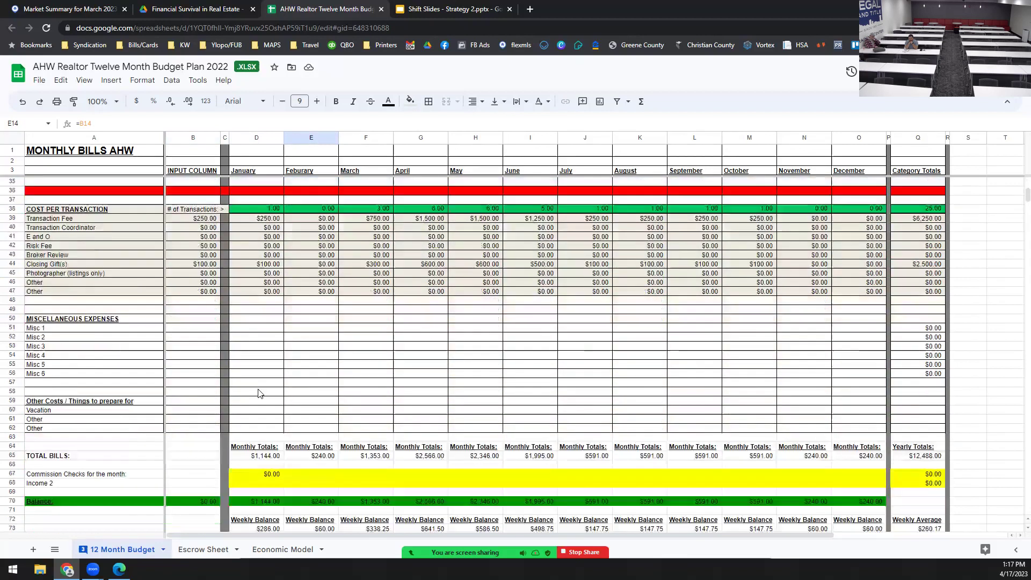
scroll(257, 400, up, 12)
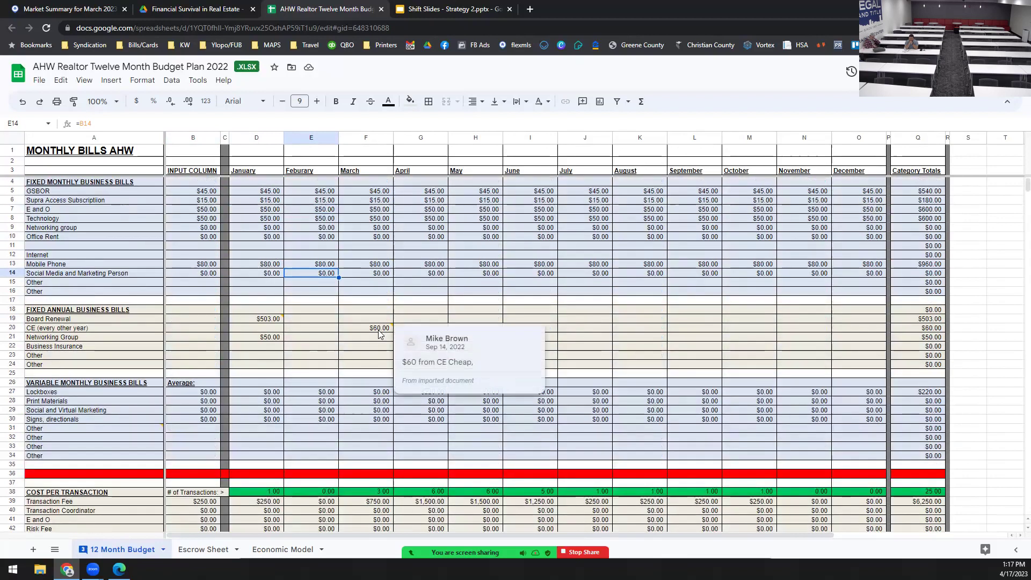
scroll(383, 346, down, 7)
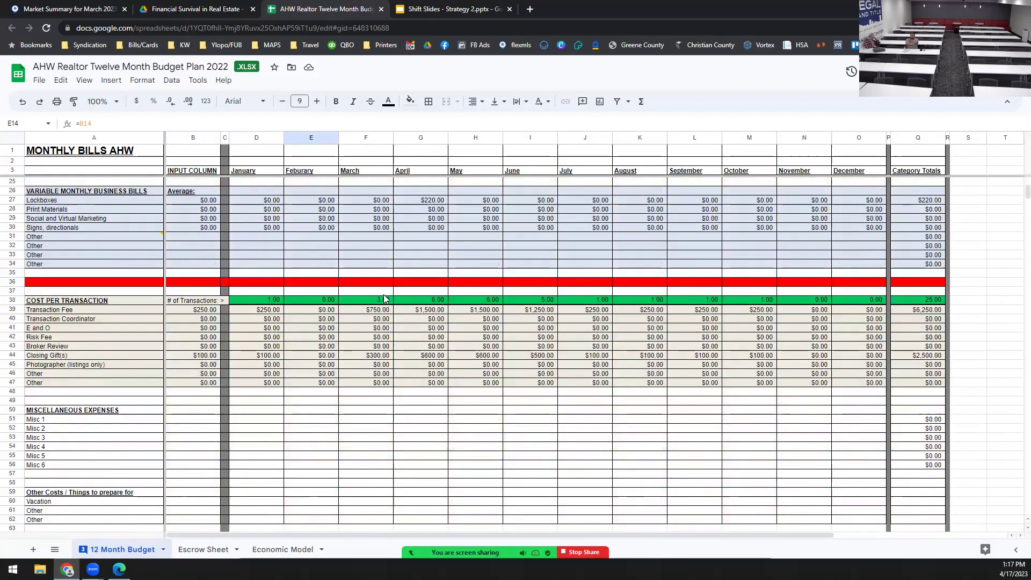
scroll(383, 294, up, 3)
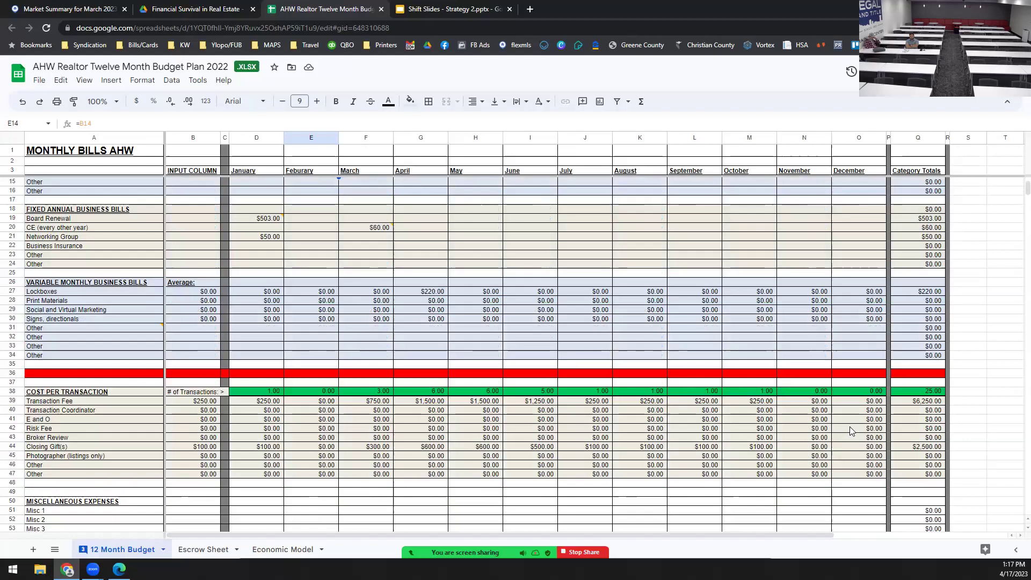
click(201, 403)
Clear the $250.00 Transaction Fee and $100.00 Closing Gift(s) inputs
key(Delete)
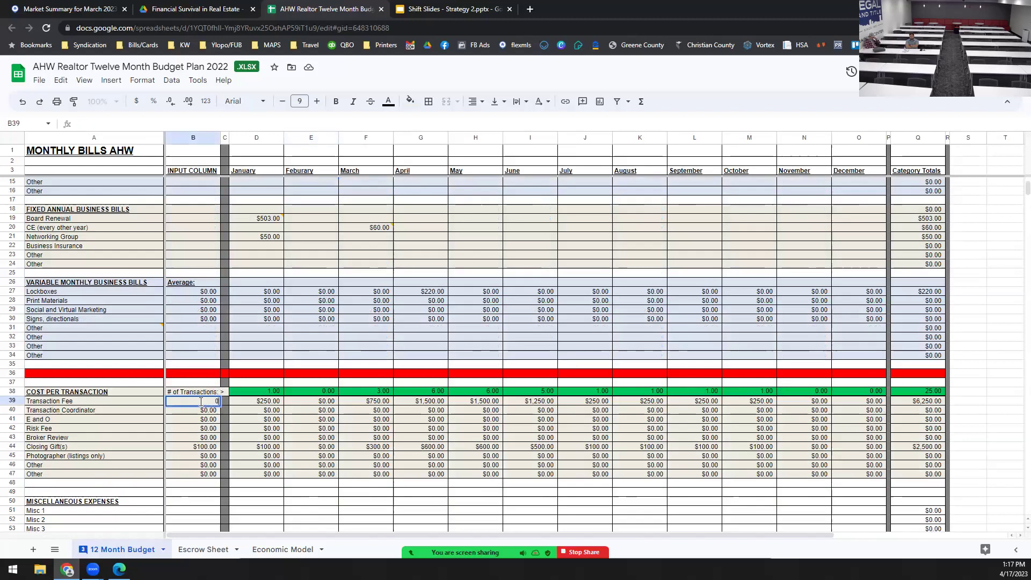
key(Down)
key(Down)
key(Down)
key(Down)
key(Down)
key(Delete)
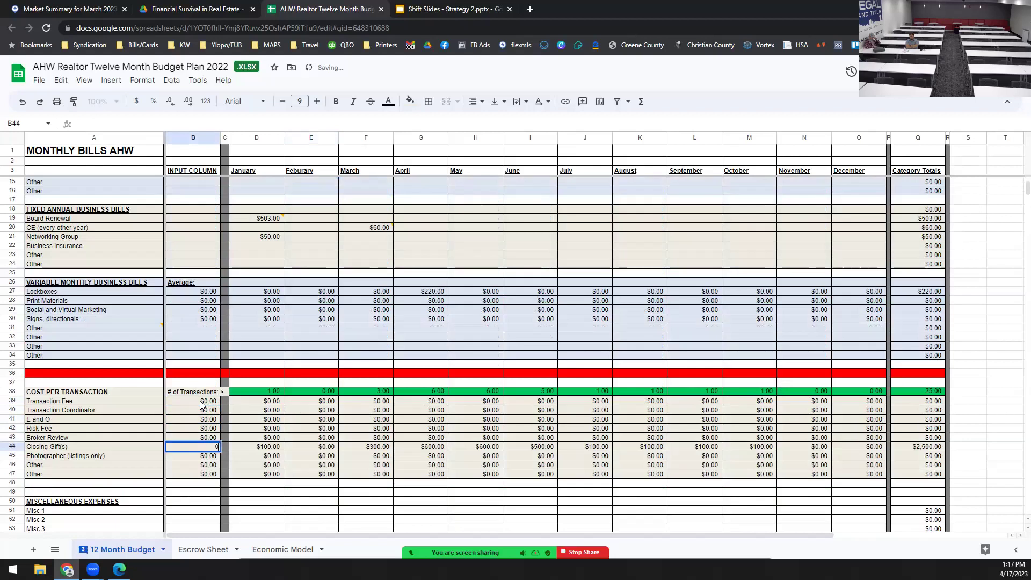
key(Up)
key(Up)
key(Up)
key(Up)
key(Up)
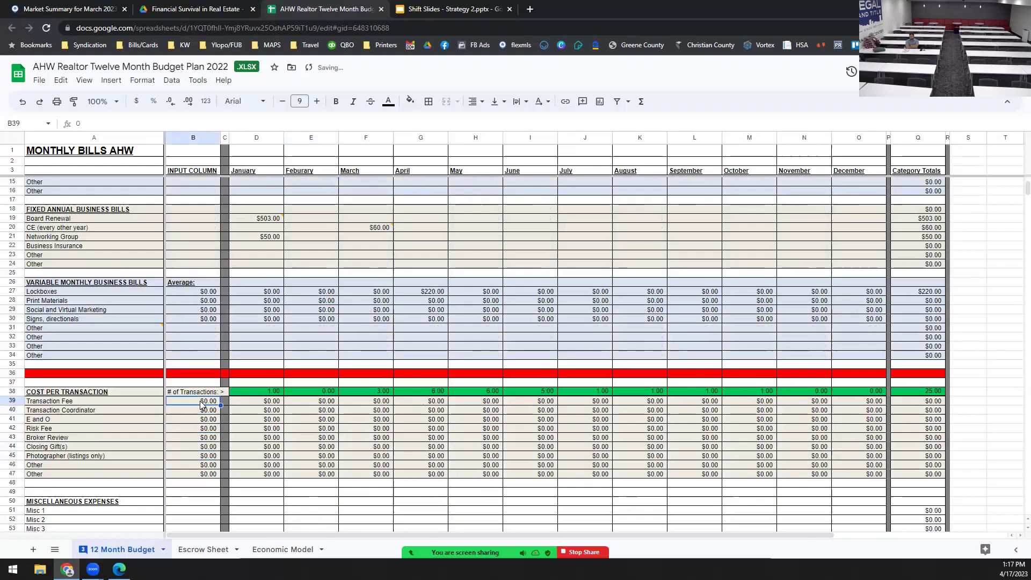
key(Down)
Scroll through the sheet to review the recalculated per-transaction costs and totals
scroll(280, 456, down, 3)
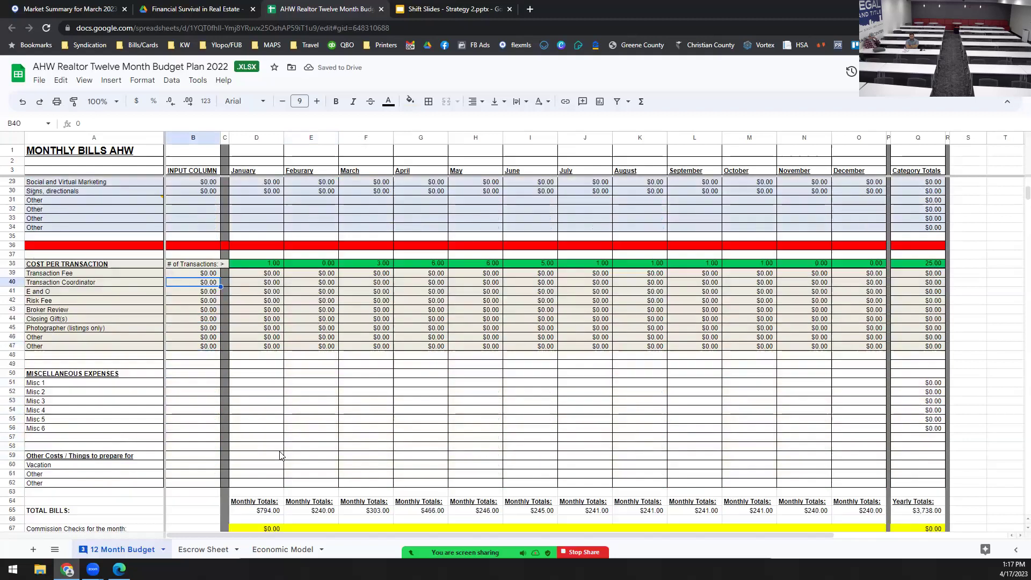
scroll(280, 455, down, 5)
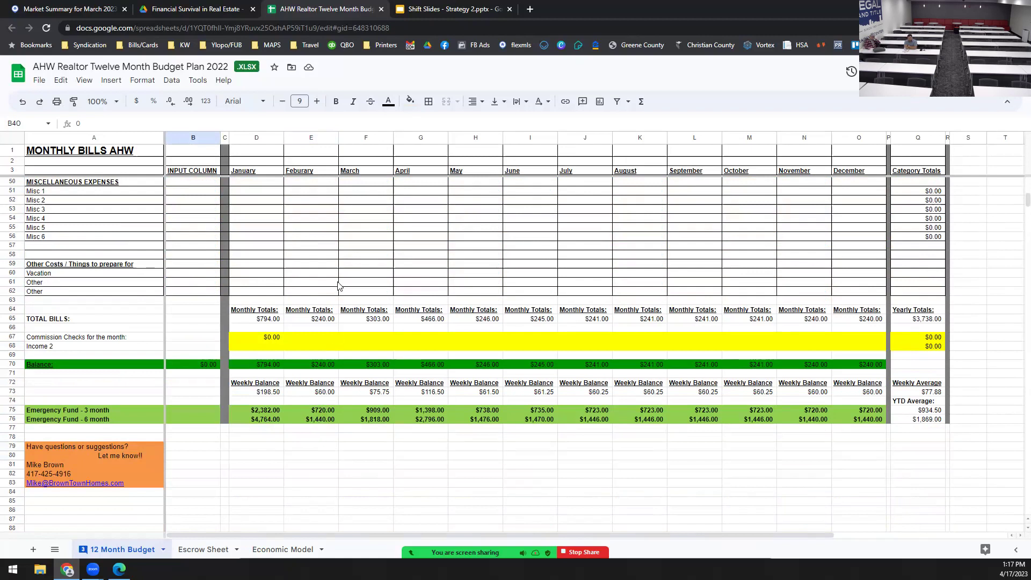
scroll(333, 280, up, 1)
scroll(331, 280, up, 2)
scroll(325, 322, down, 4)
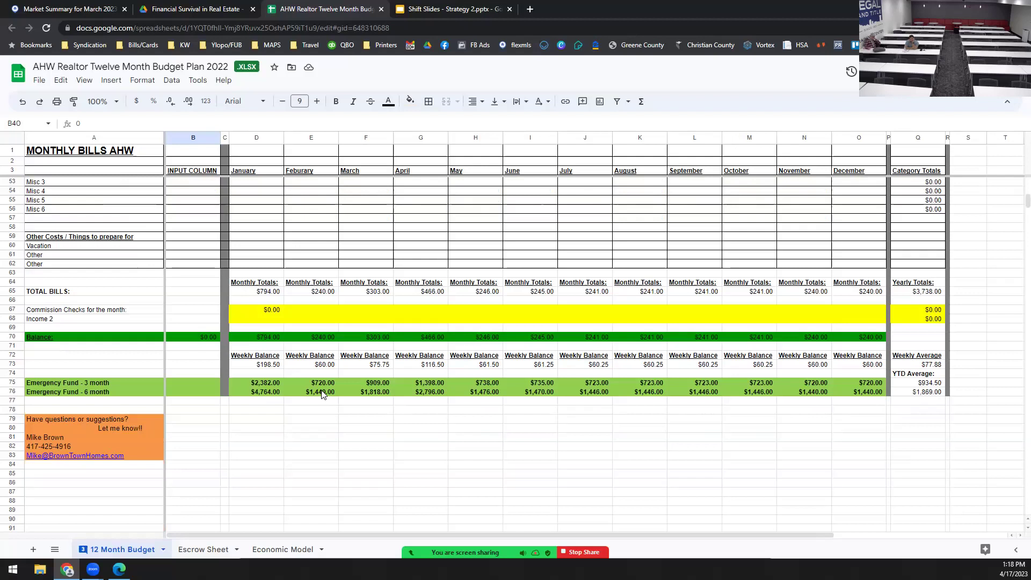
scroll(322, 386, up, 10)
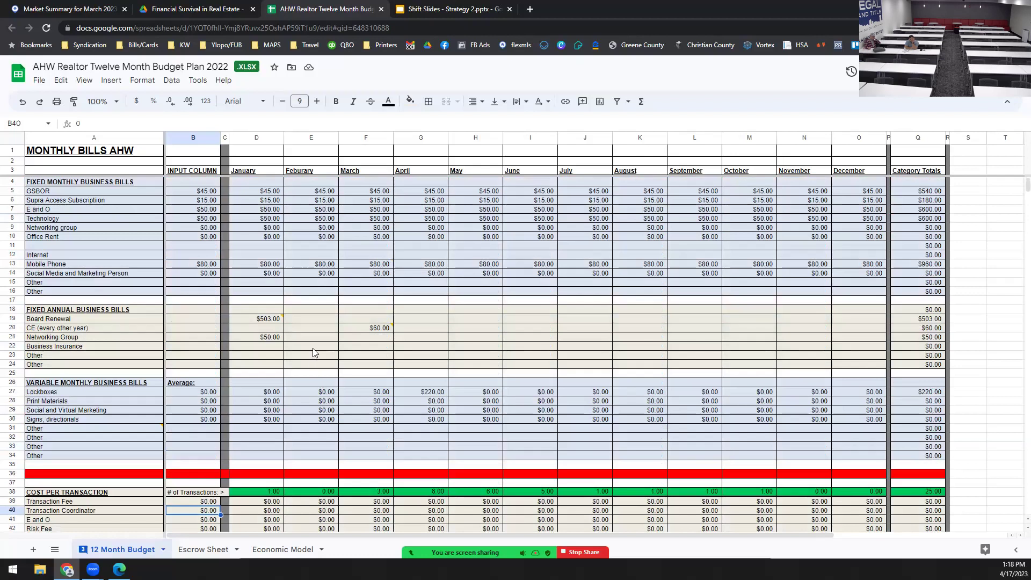
scroll(313, 348, down, 5)
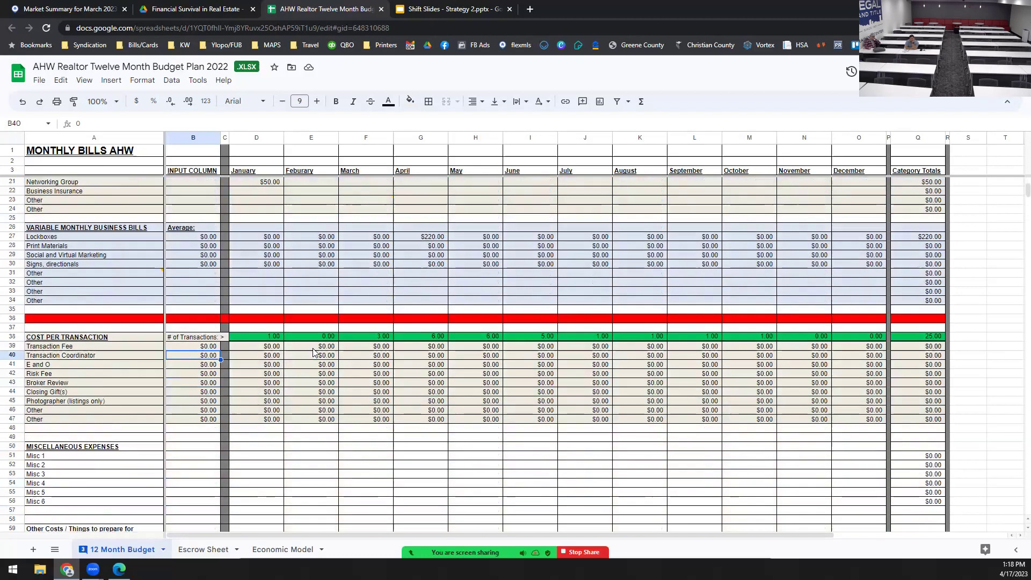
scroll(312, 353, down, 2)
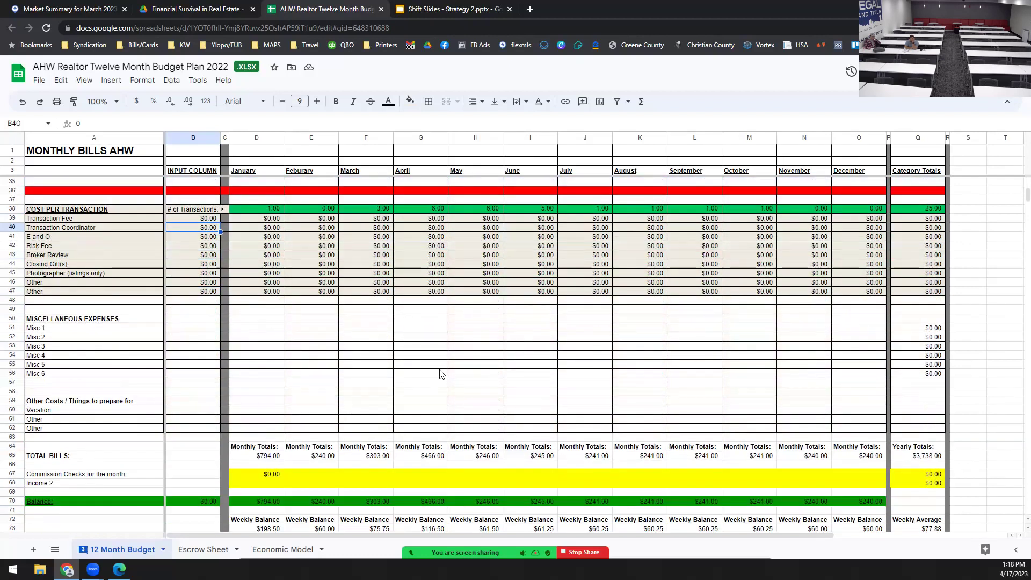
scroll(439, 374, up, 8)
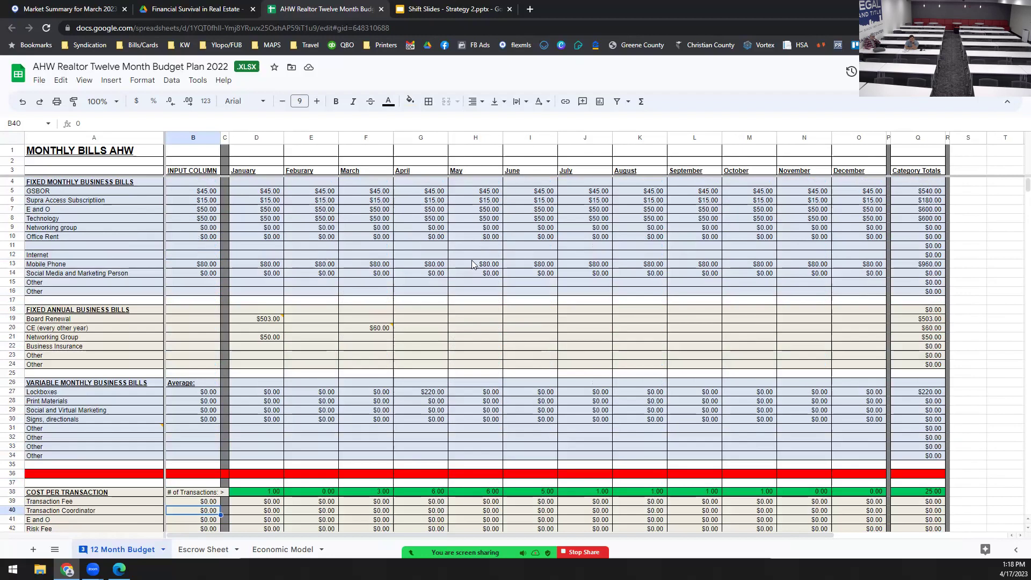
scroll(387, 300, down, 3)
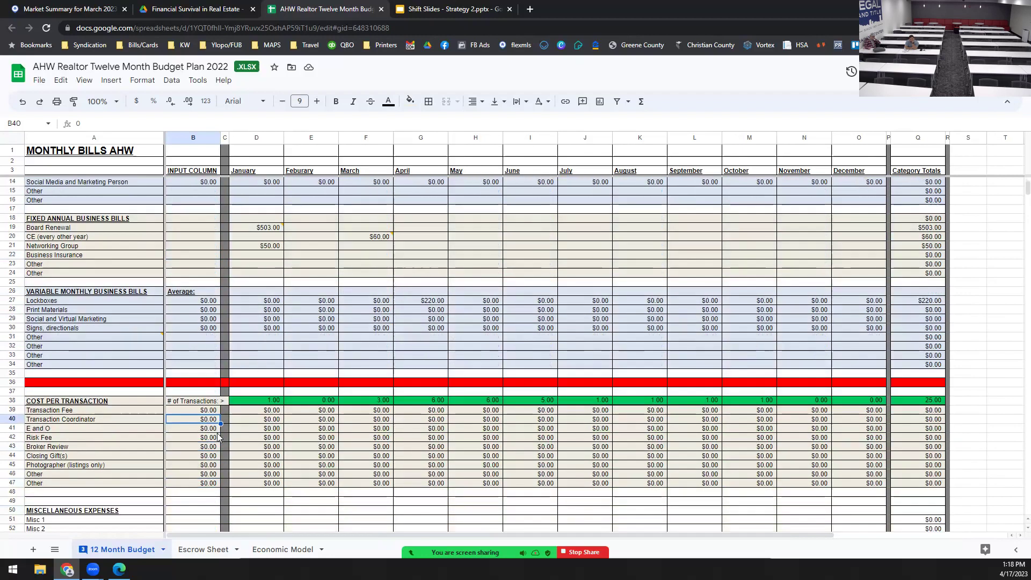
Check February's Transaction Fee formula, =B39*E38
click(323, 412)
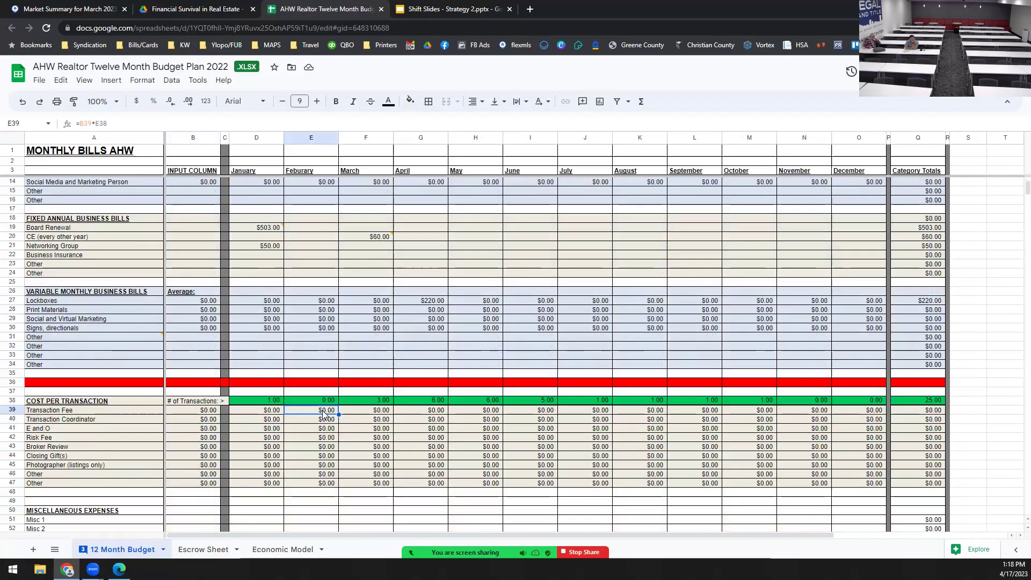
scroll(324, 414, up, 1)
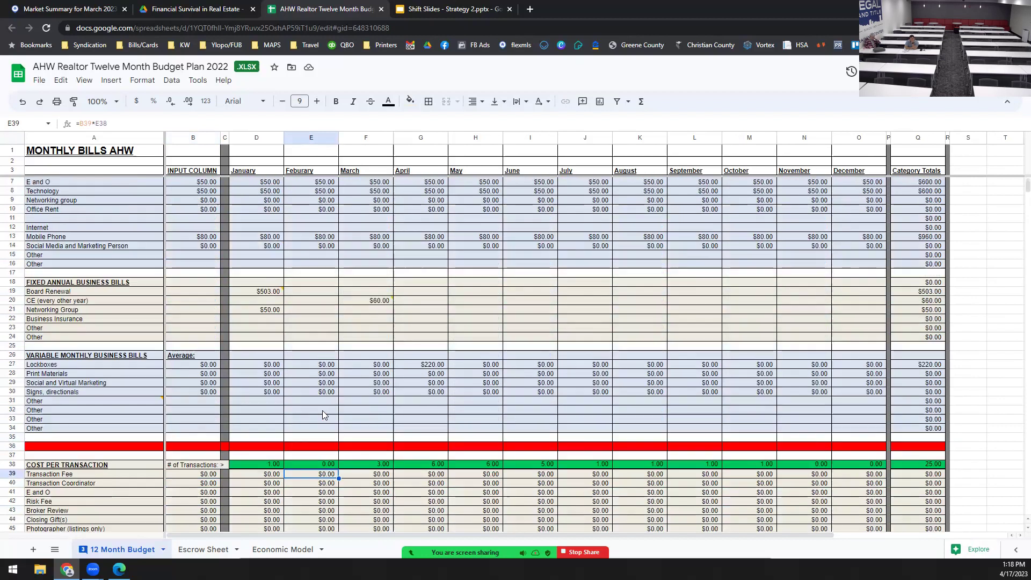
scroll(324, 414, down, 3)
scroll(322, 415, down, 1)
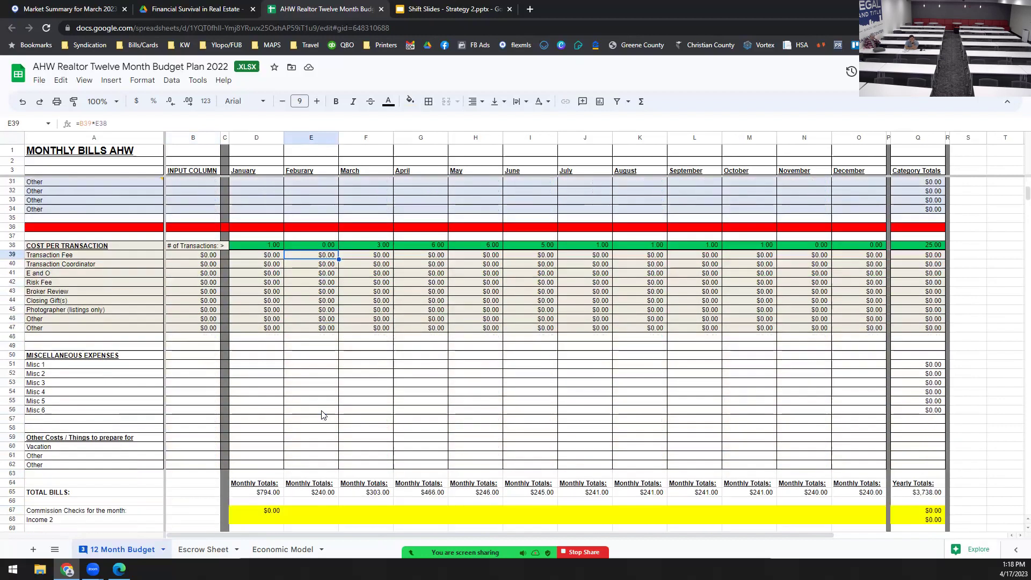
scroll(159, 446, down, 3)
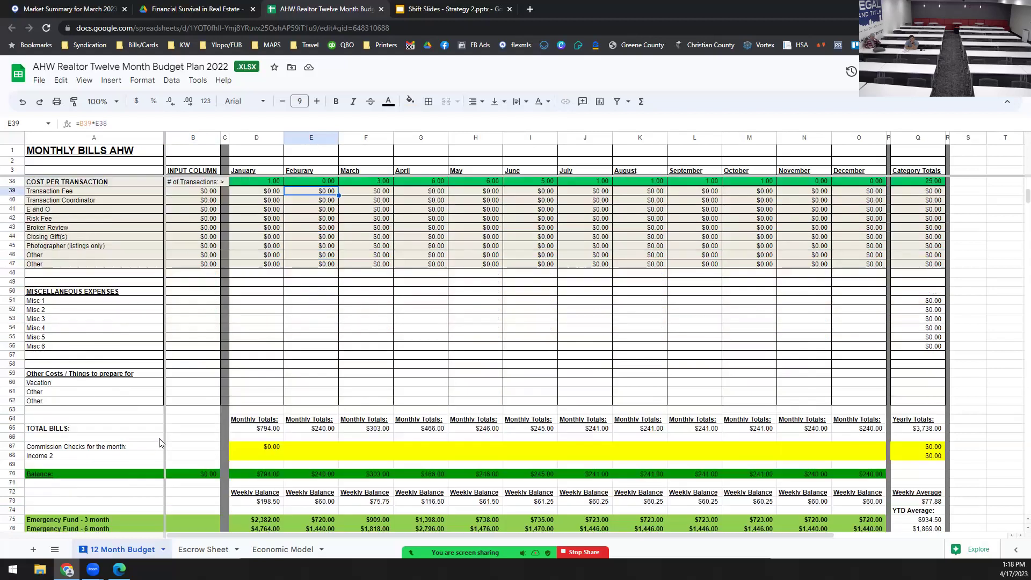
click(318, 421)
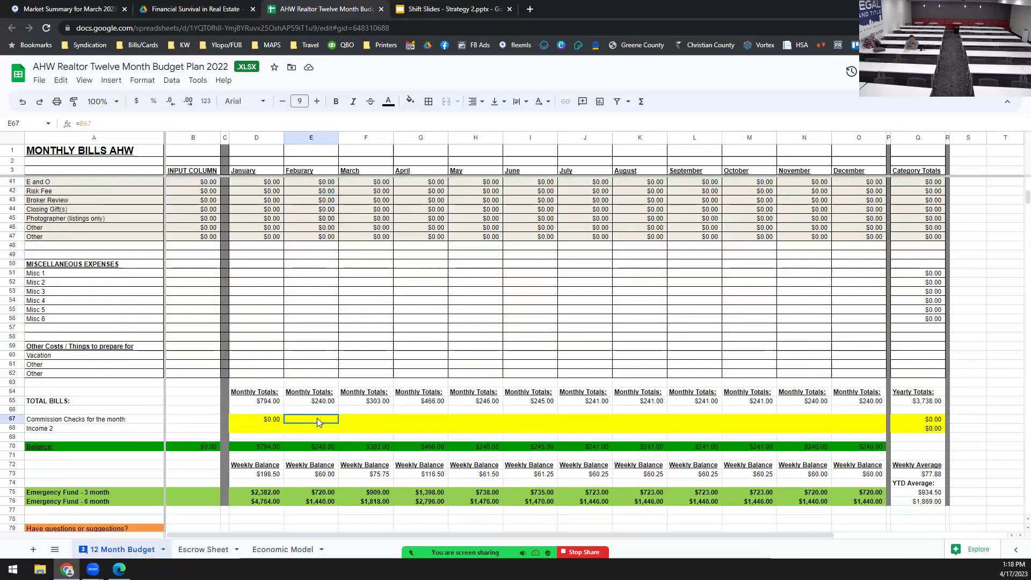
text(4000)
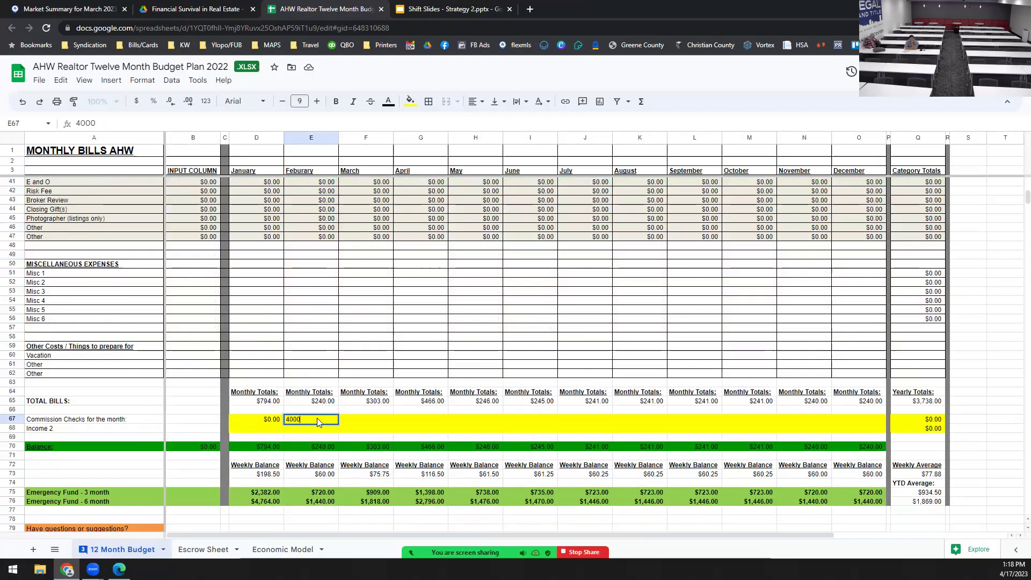
key(Return)
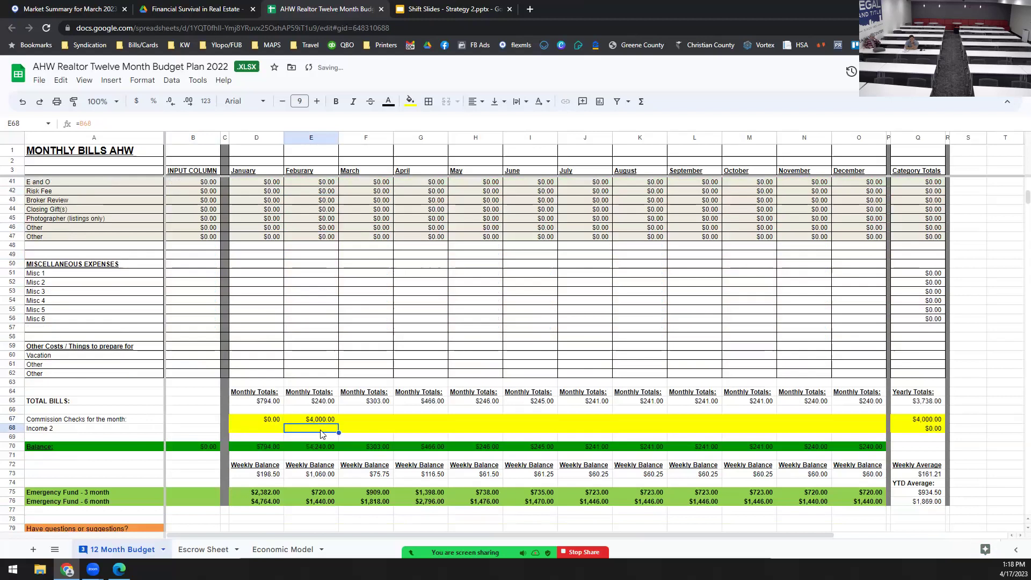
click(322, 421)
scroll(328, 373, up, 2)
scroll(327, 371, up, 10)
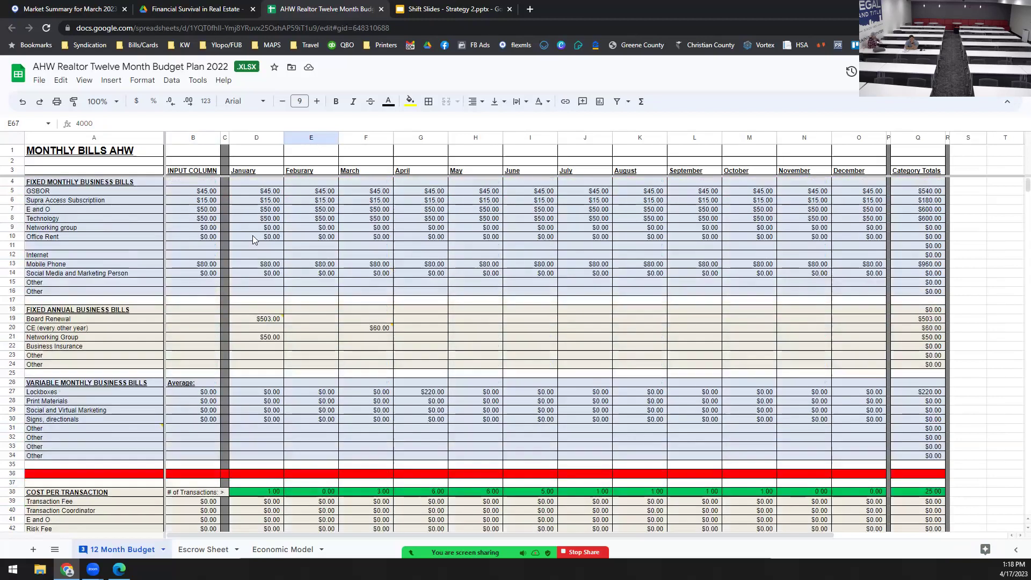
click(196, 192)
Enter GSBOR -45, Supra Access -15, E and O -50, Technology -50, Mobile Phone -80
text(-45)
key(Return)
text(-15)
key(Return)
text(-50)
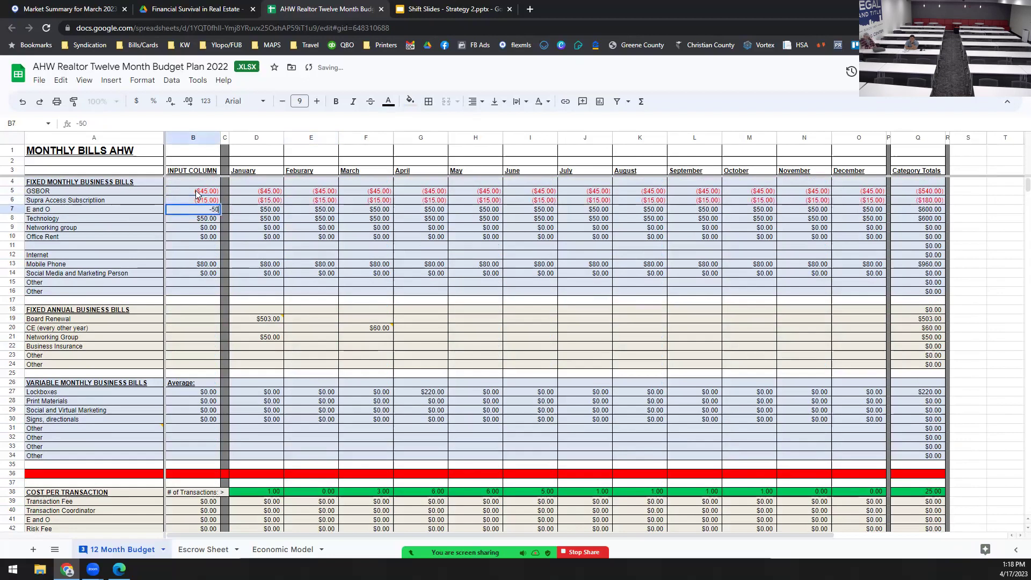
key(Return)
text(-50)
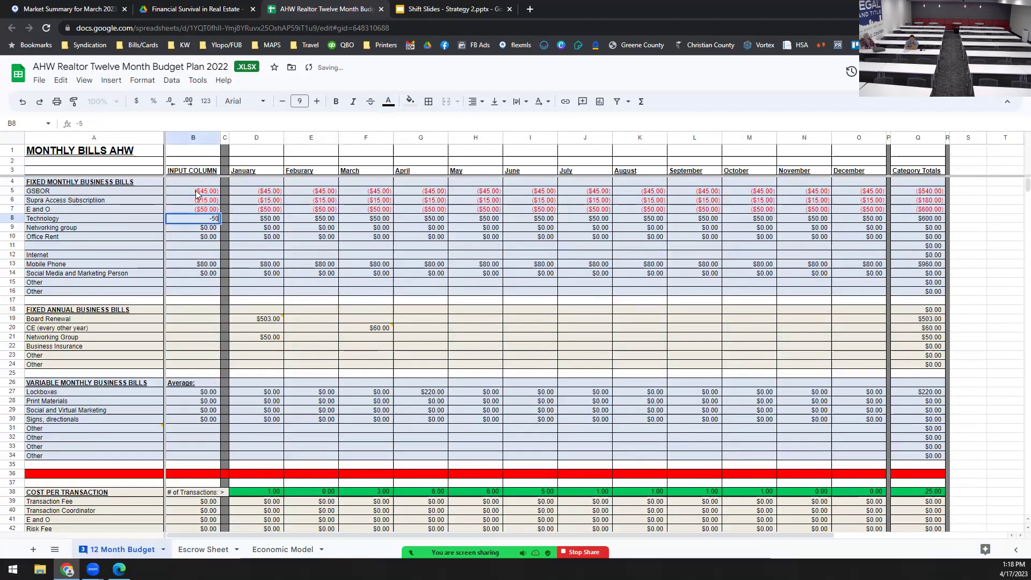
key(Return)
key(Return)
key(Return)
key(Return)
key(Return)
text(-80)
key(Return)
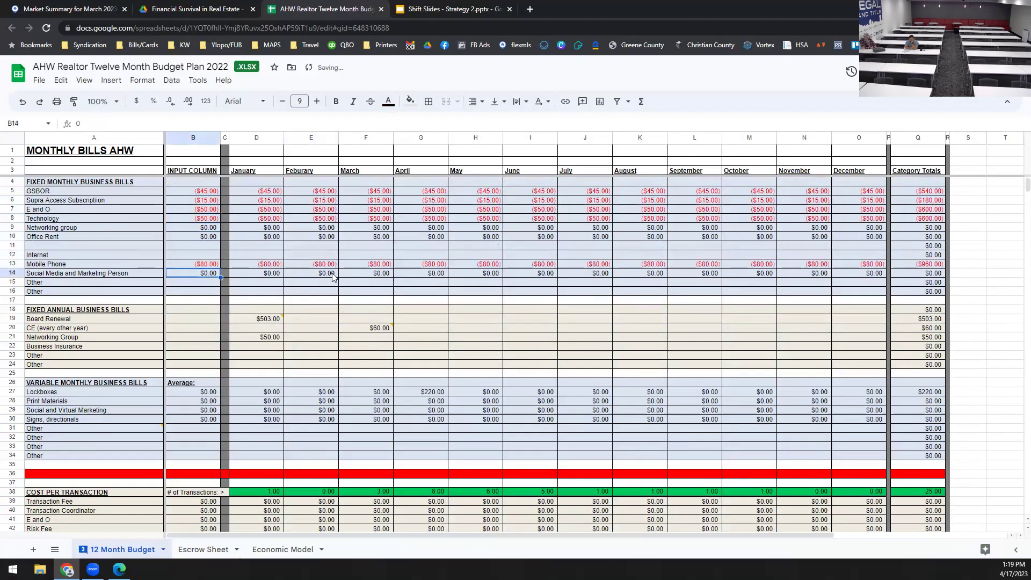
scroll(293, 352, down, 6)
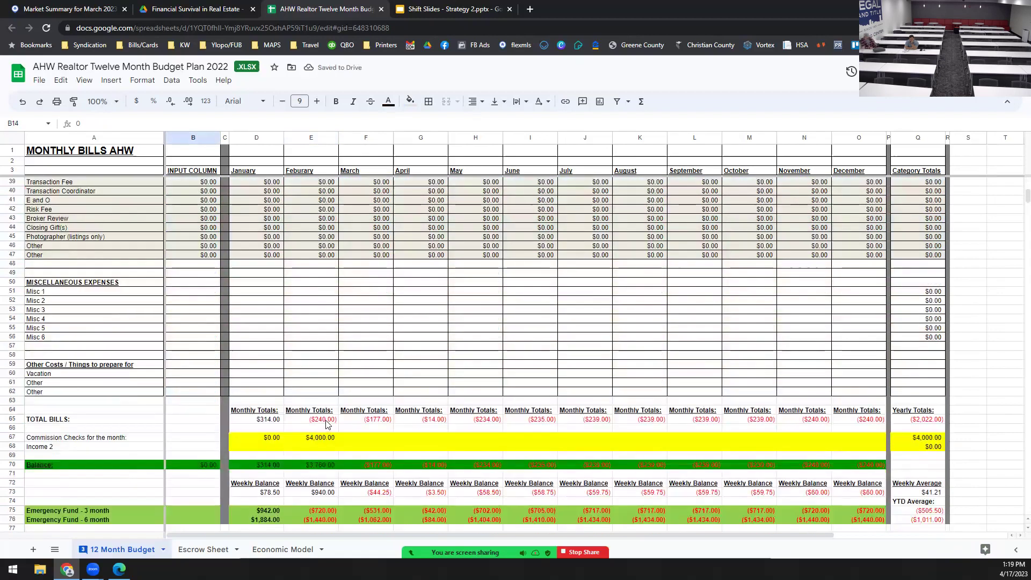
scroll(319, 441, down, 2)
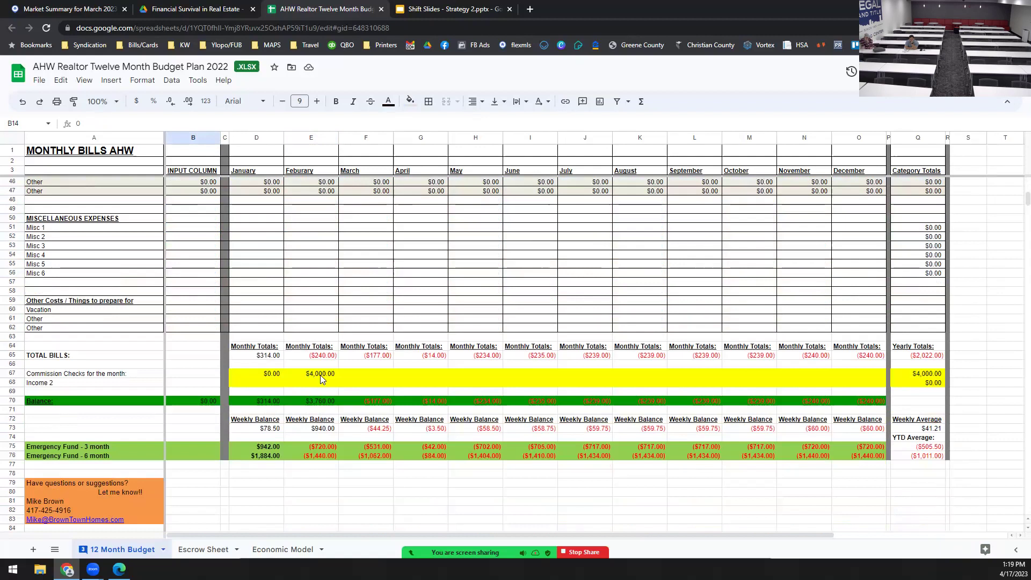
Enter 1500 as February's Income 2 in E68
click(320, 382)
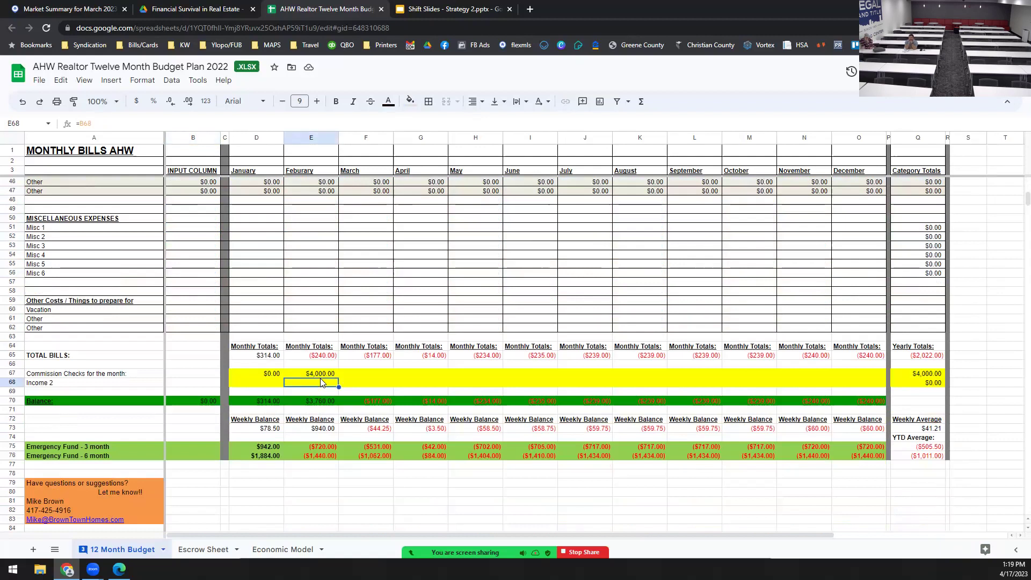
text(1500)
key(Return)
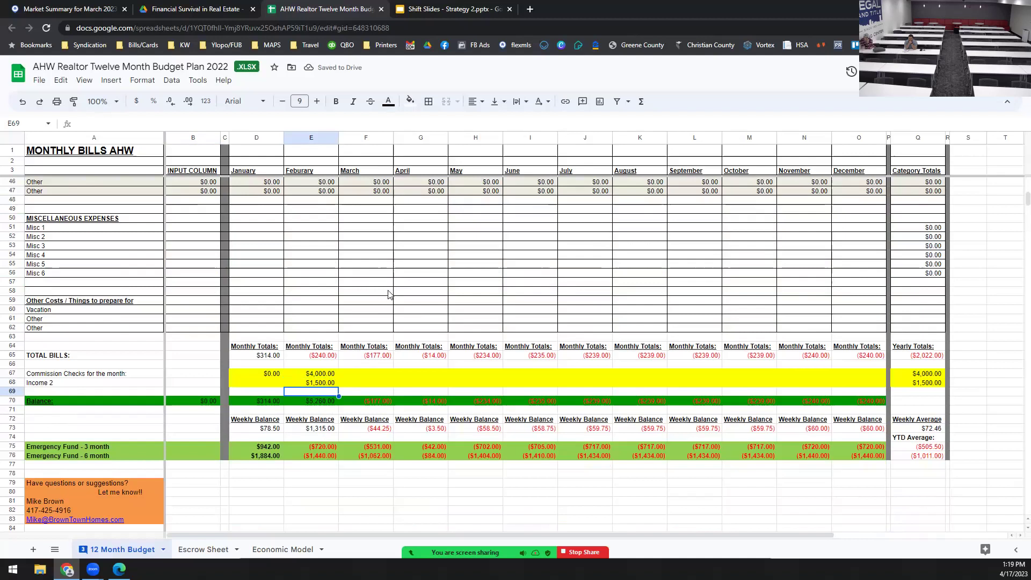
Scroll back to the top of the sheet and switch away from the browser
scroll(611, 253, up, 10)
scroll(610, 256, up, 4)
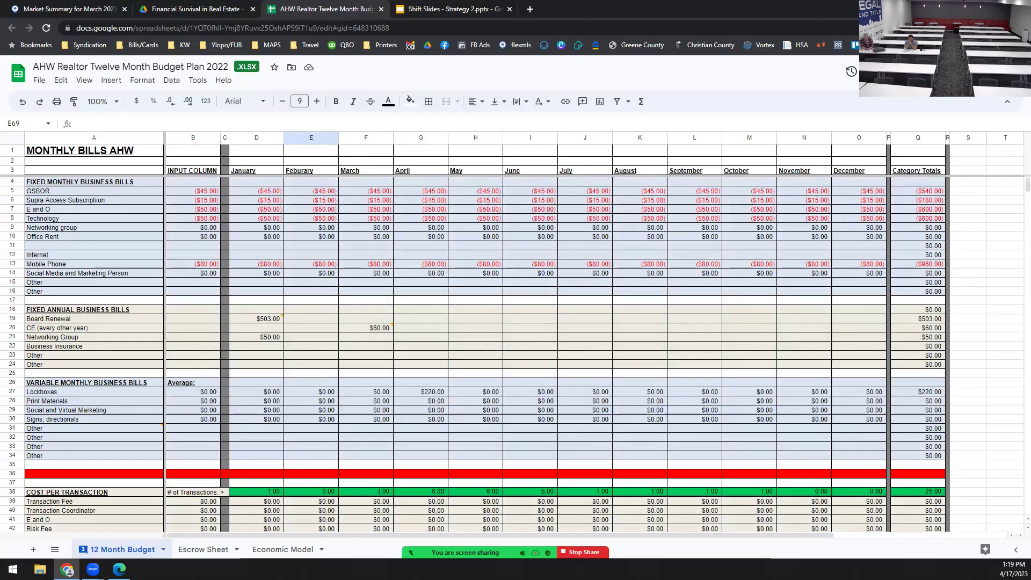
key(alt+Tab)
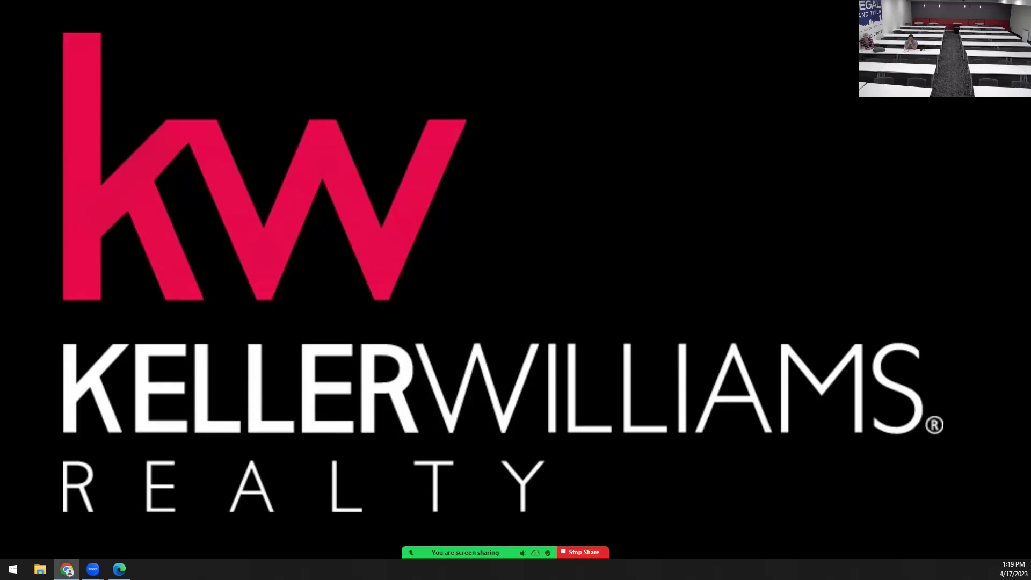
Open a new Incognito window and maximize it to fill the screen
key(ctrl+shift+n)
drag(827, 264, 543, 79)
click(682, 75)
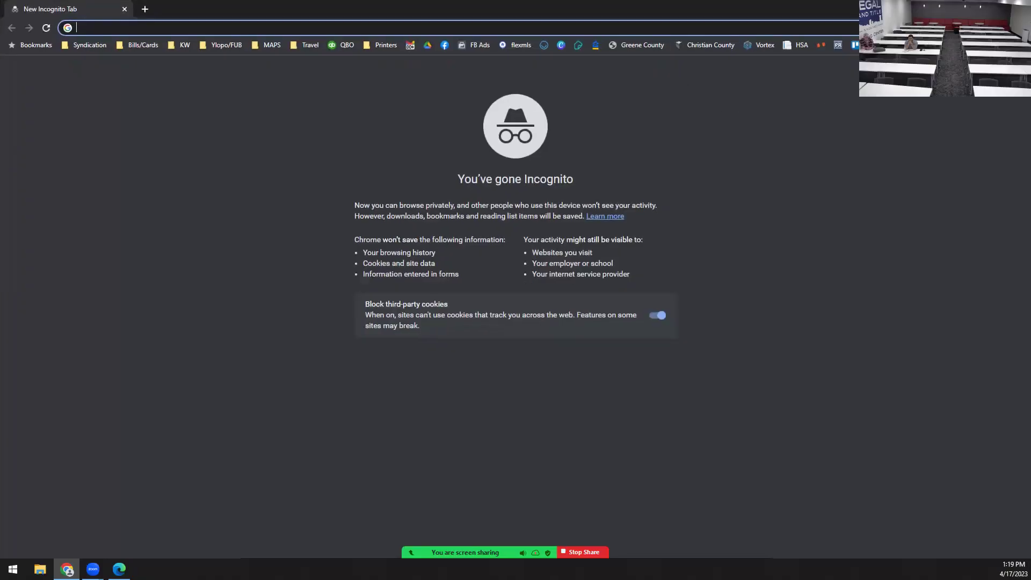
key(alt+f)
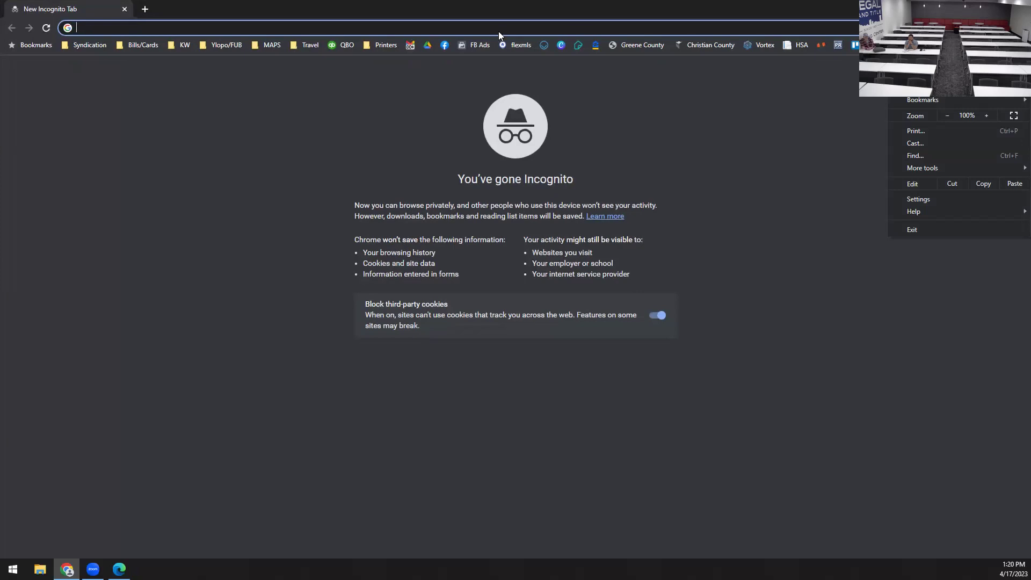
Go to drive.google.com from the address bar
click(434, 26)
text(drive.google.com/drive/my-drive)
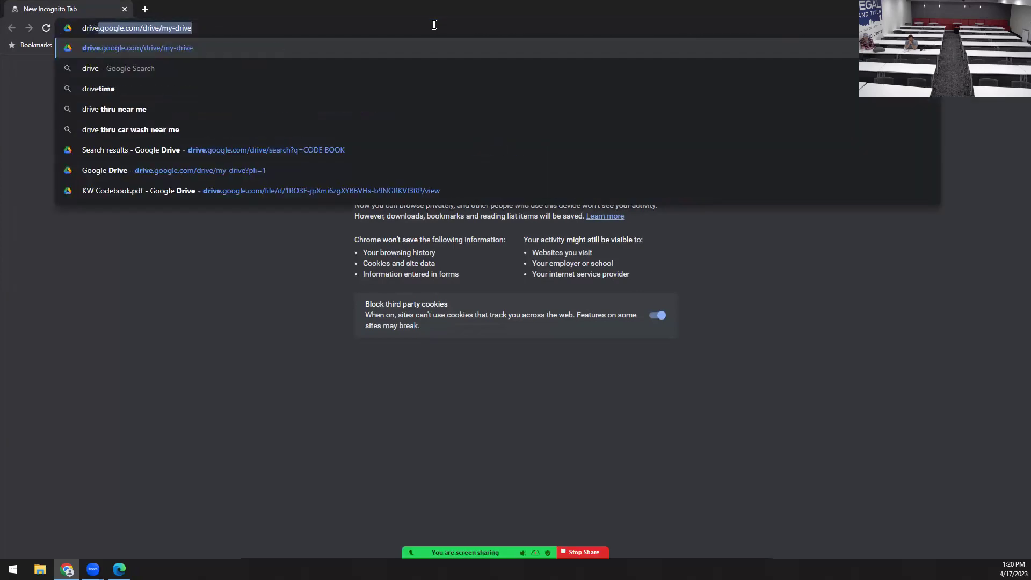
key(Return)
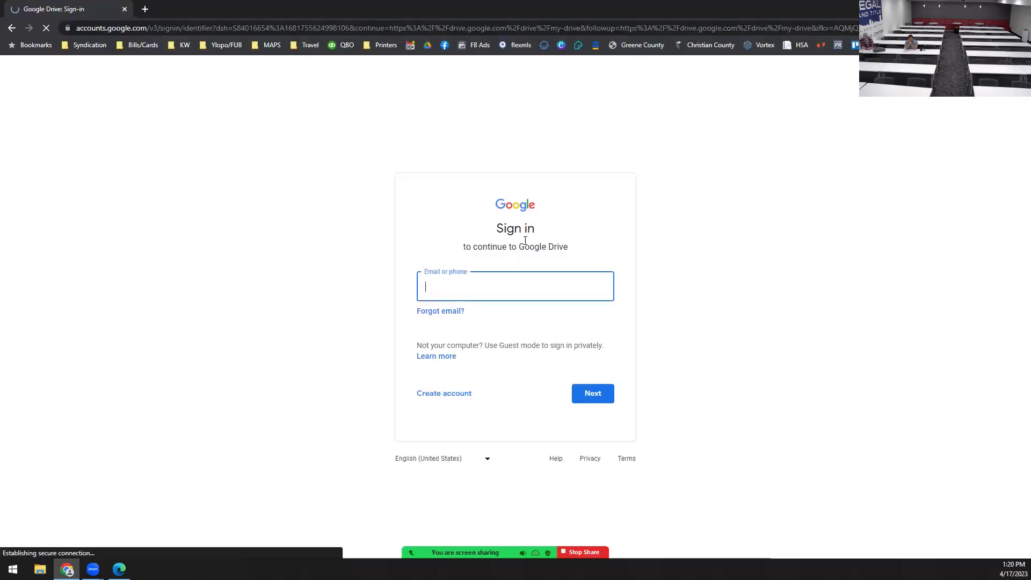
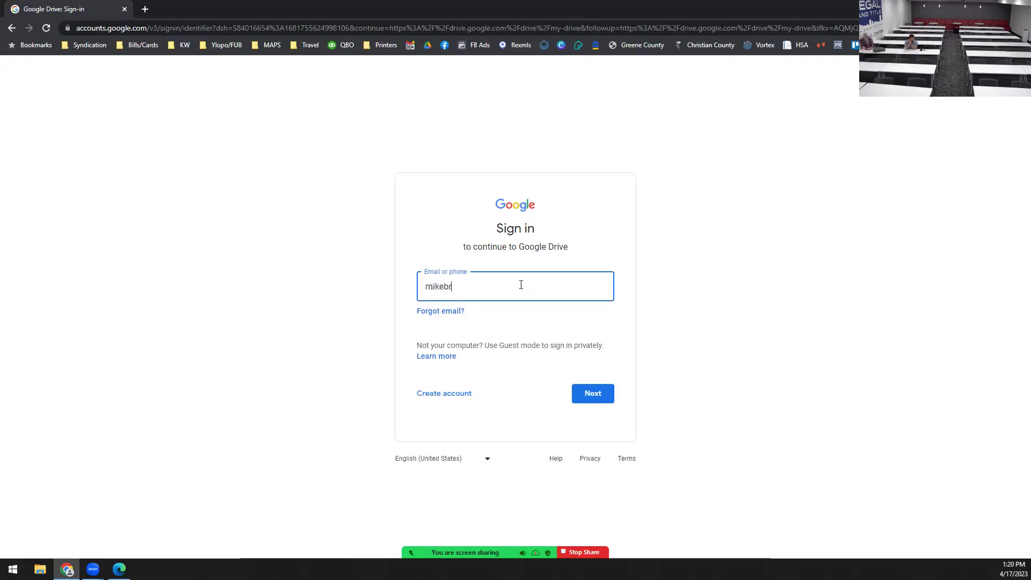
Sign in with the account e-mail and password
key(Return)
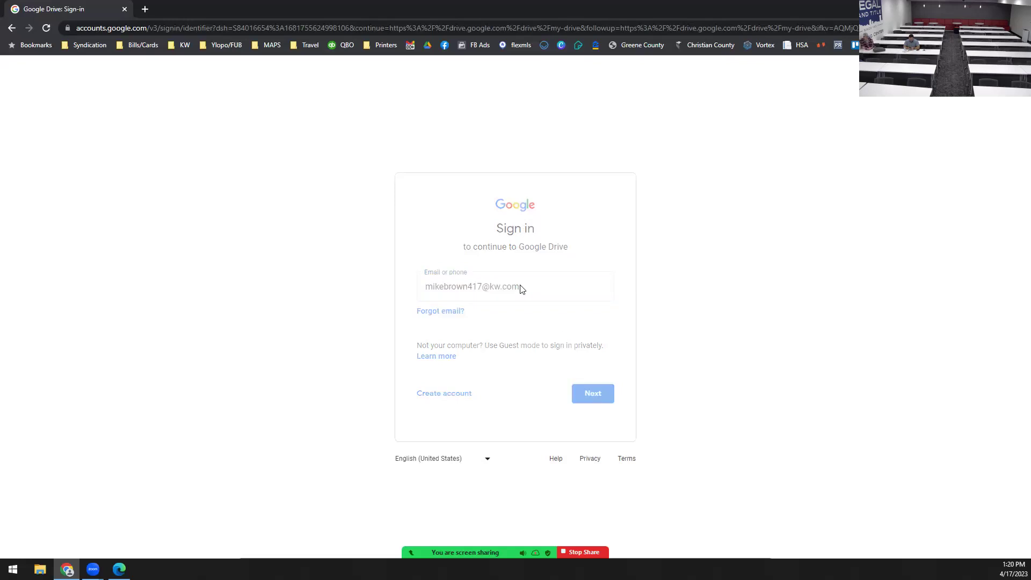
text(••••••••••••)
key(Return)
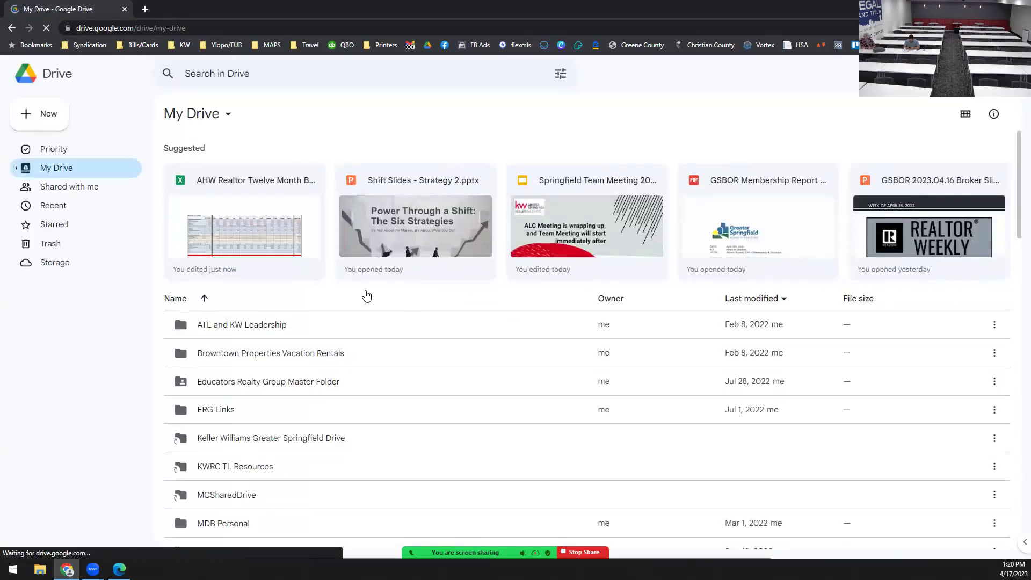
Open Shift Slides - Strategy 2 and start it in Presenter view
click(427, 225)
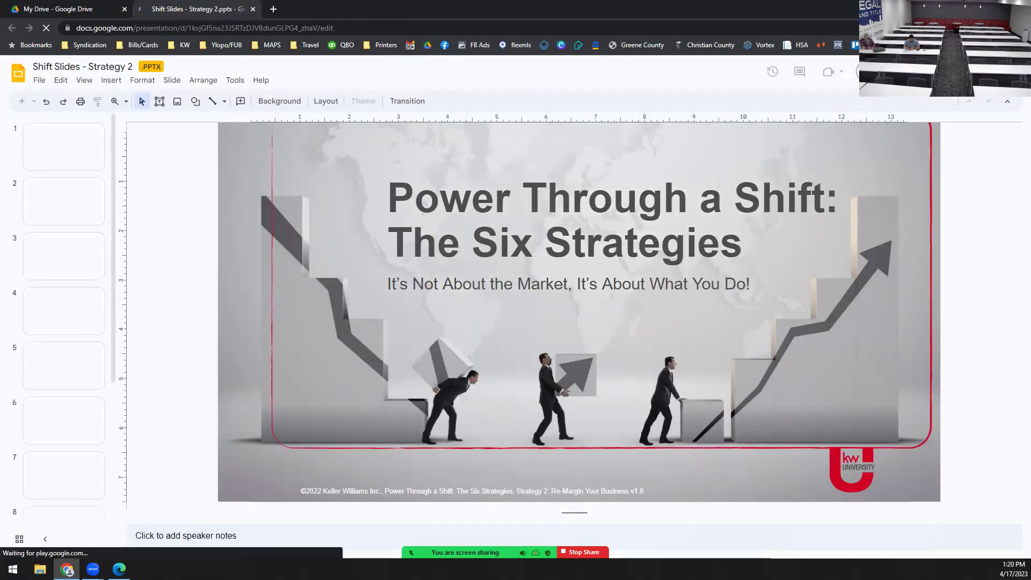
click(919, 71)
click(825, 92)
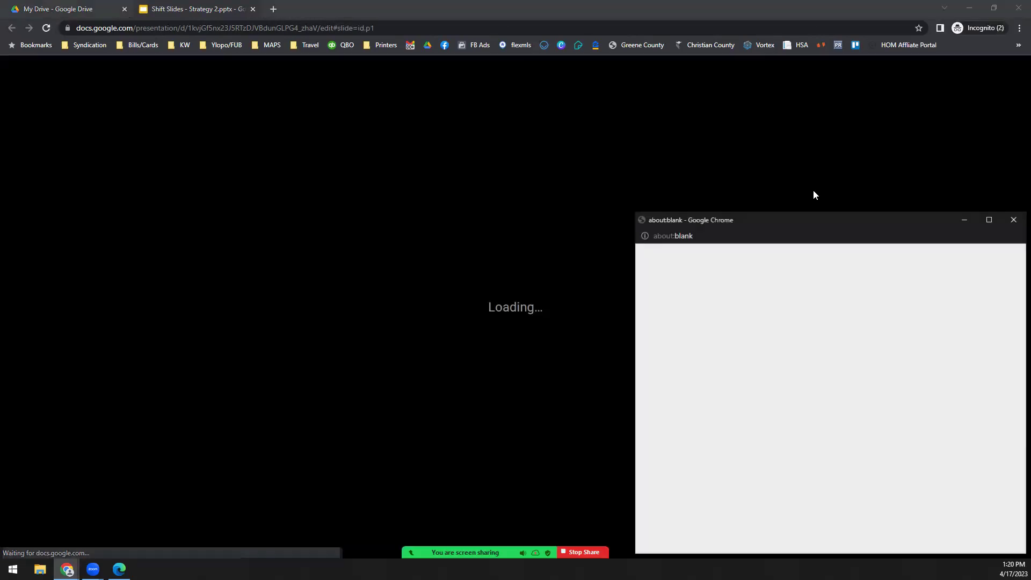
drag(822, 220, 1030, 225)
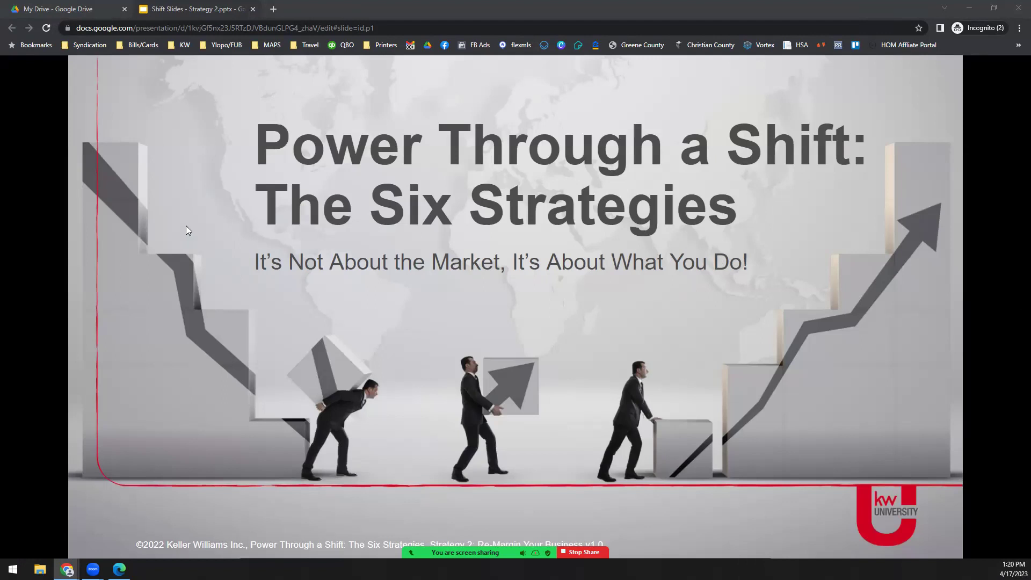
Turn on the laser pointer and switch the slideshow to full screen
click(83, 537)
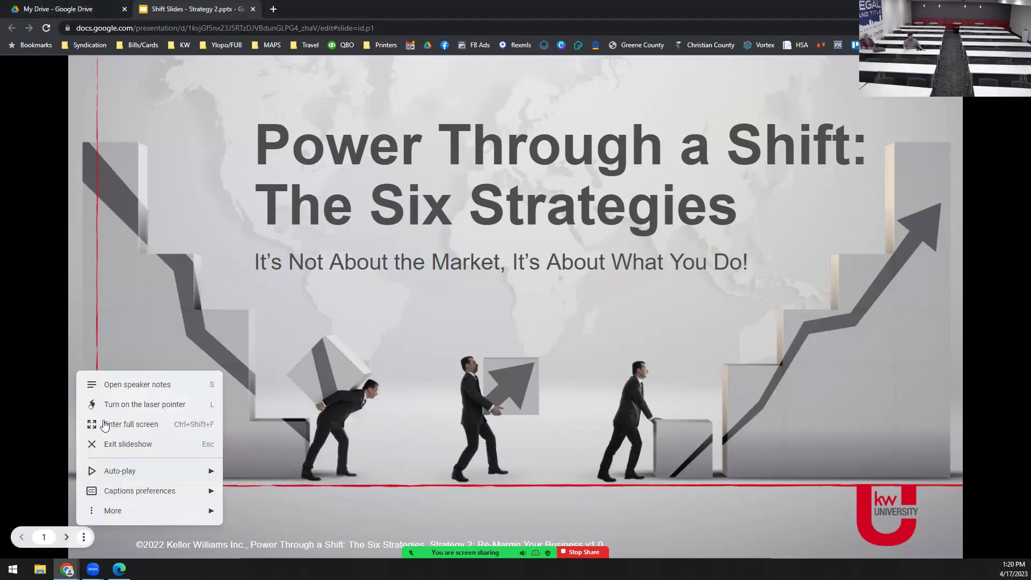
click(127, 407)
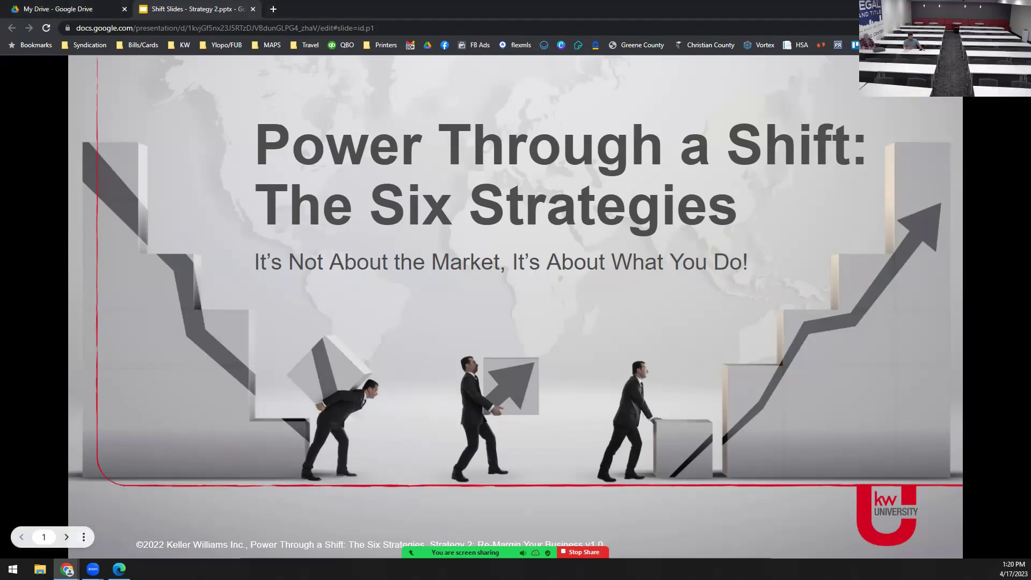
click(84, 537)
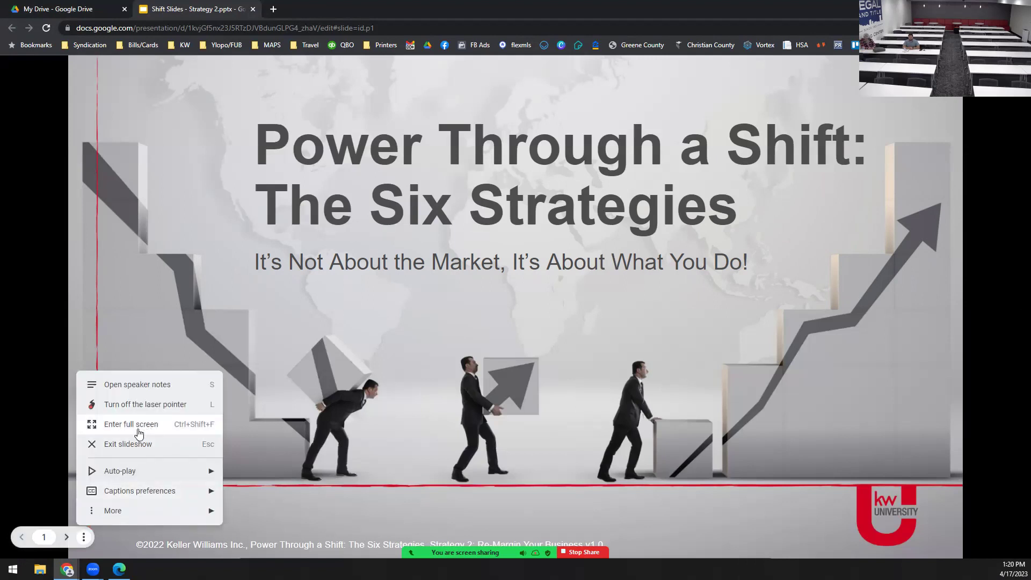
click(131, 424)
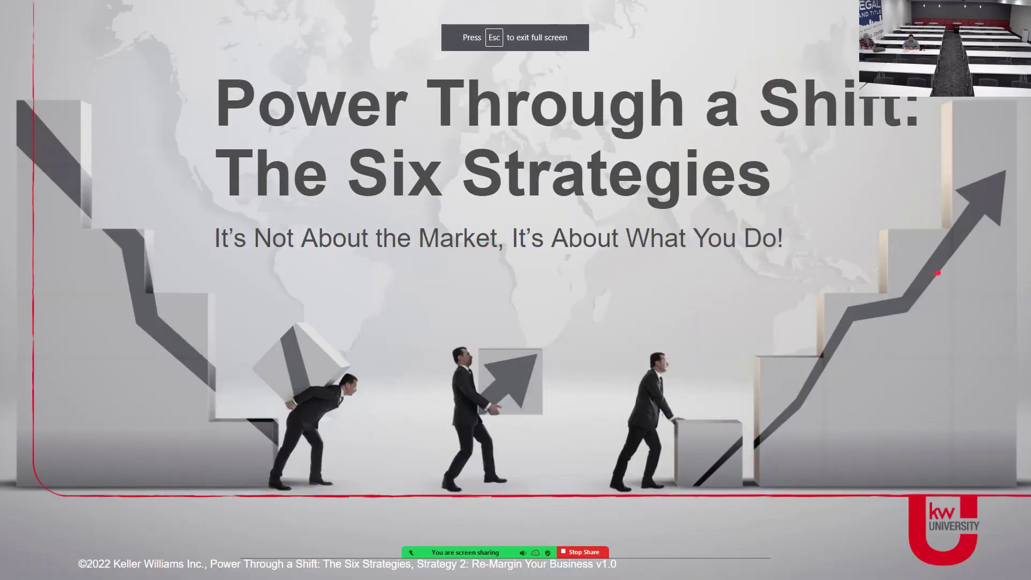
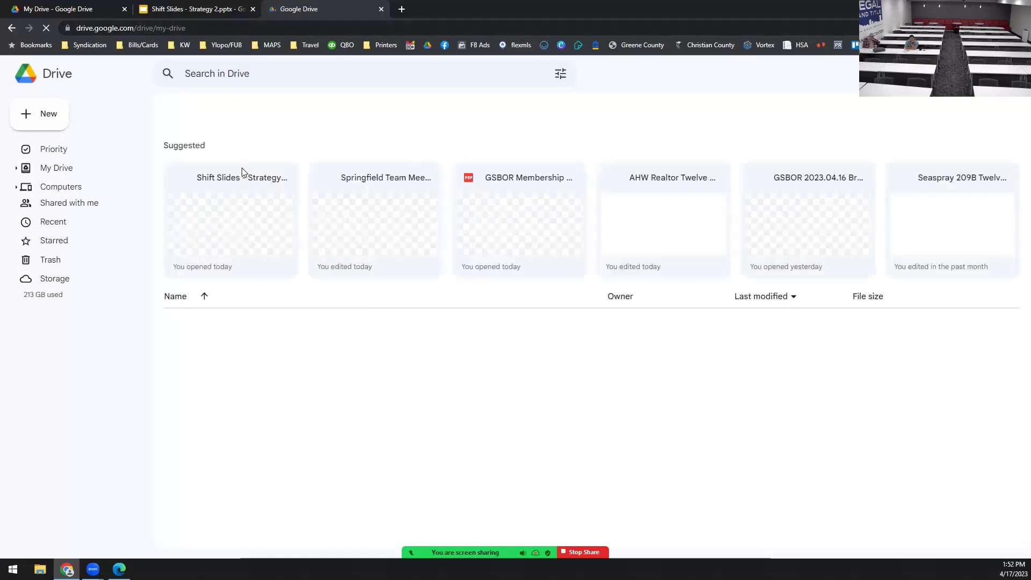
Drill down through ATL and KW Leadership, Coaching and Education, and Financial Coaching and Instruction into Financial Survival in Real Estate
scroll(274, 391, down, 1)
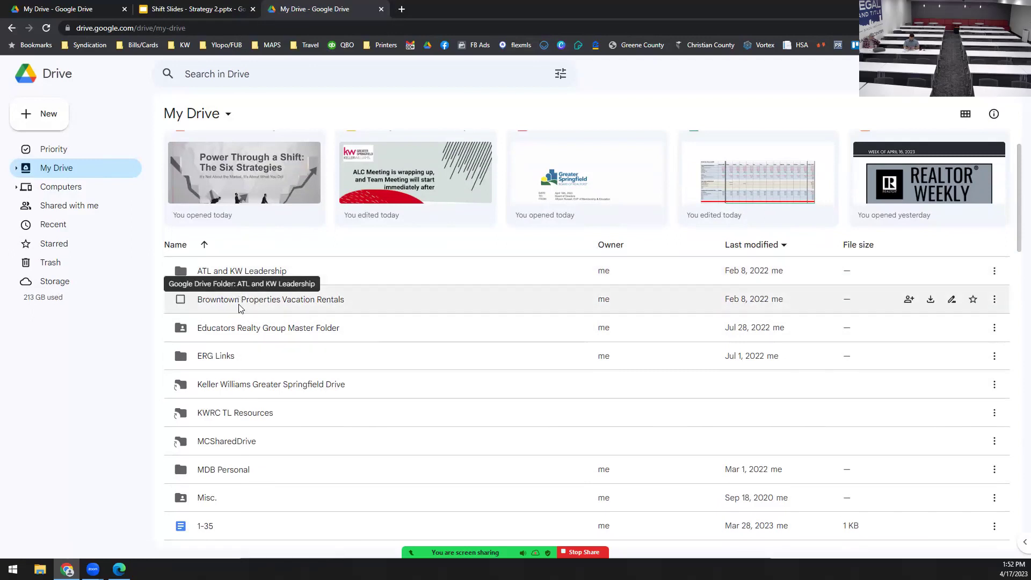
double_click(234, 275)
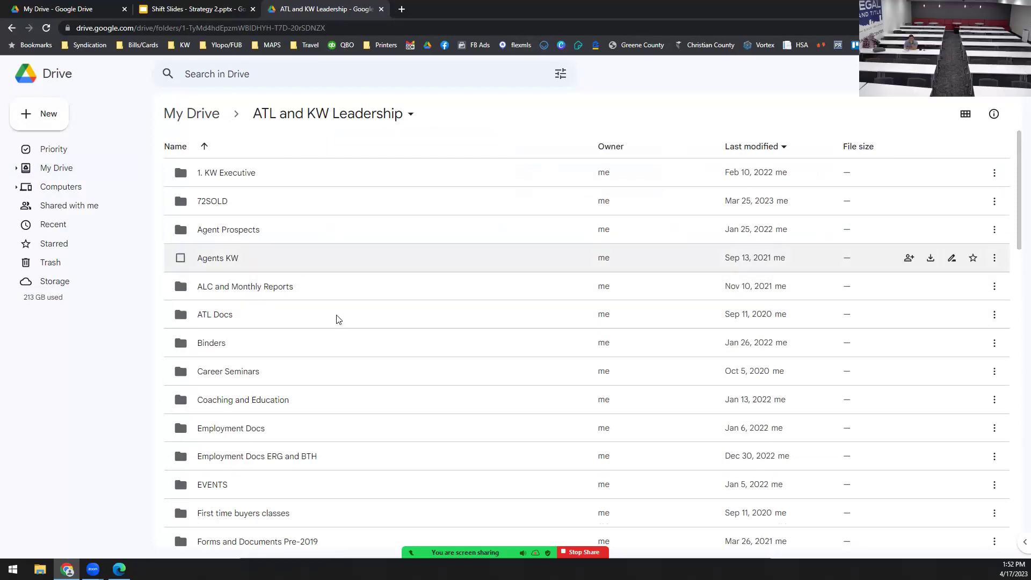
double_click(238, 400)
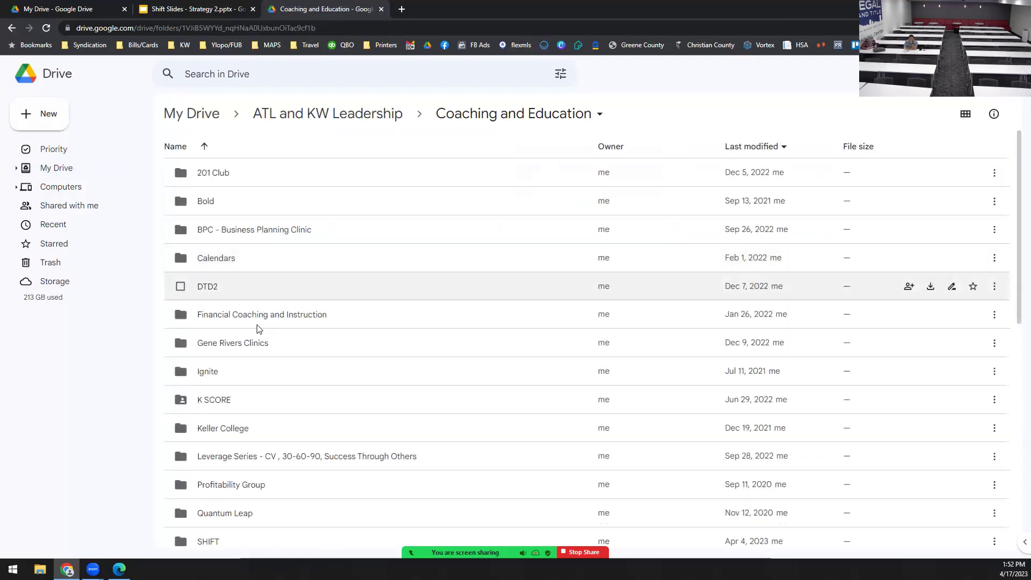
double_click(255, 317)
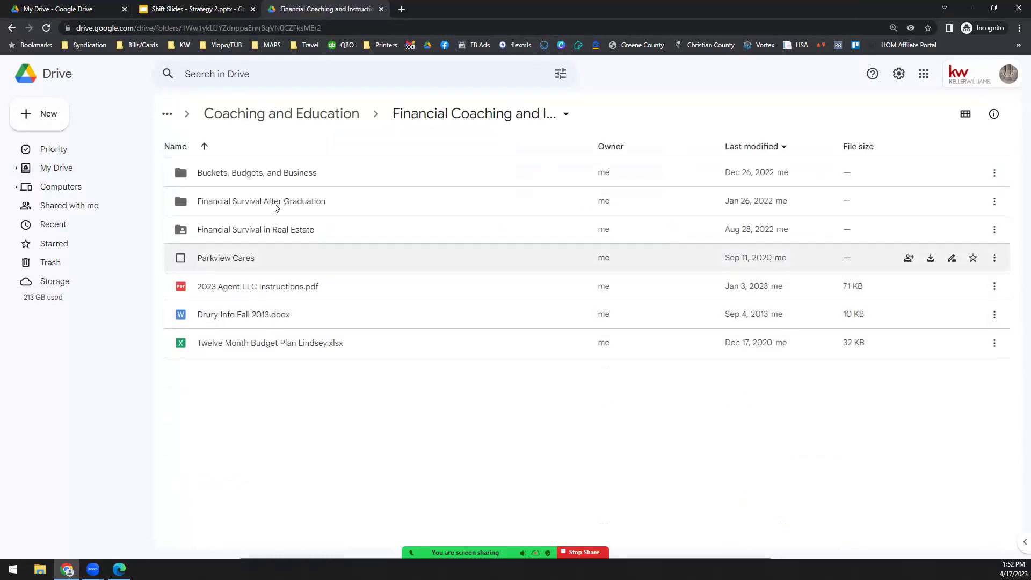
double_click(264, 228)
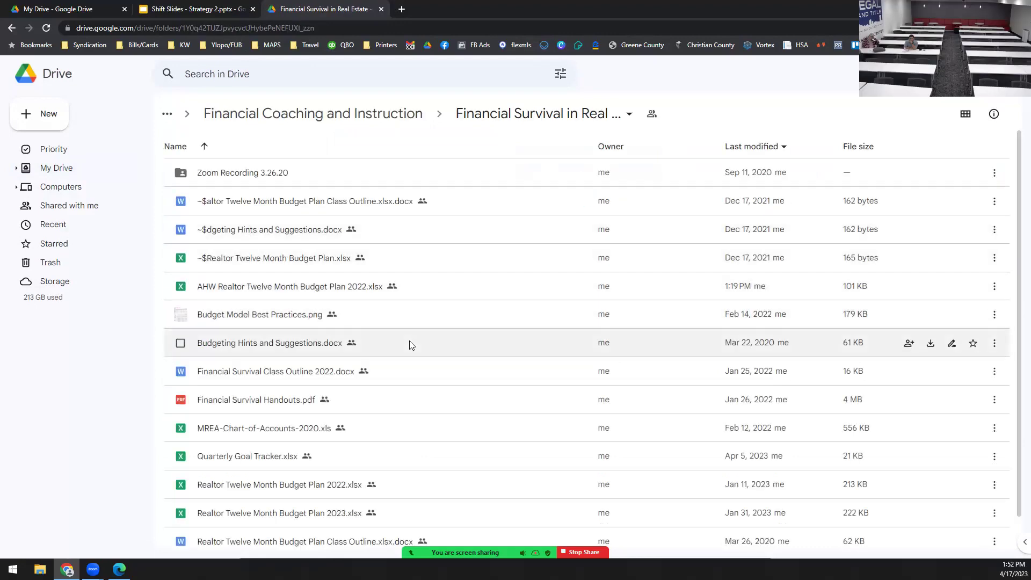
scroll(409, 344, down, 1)
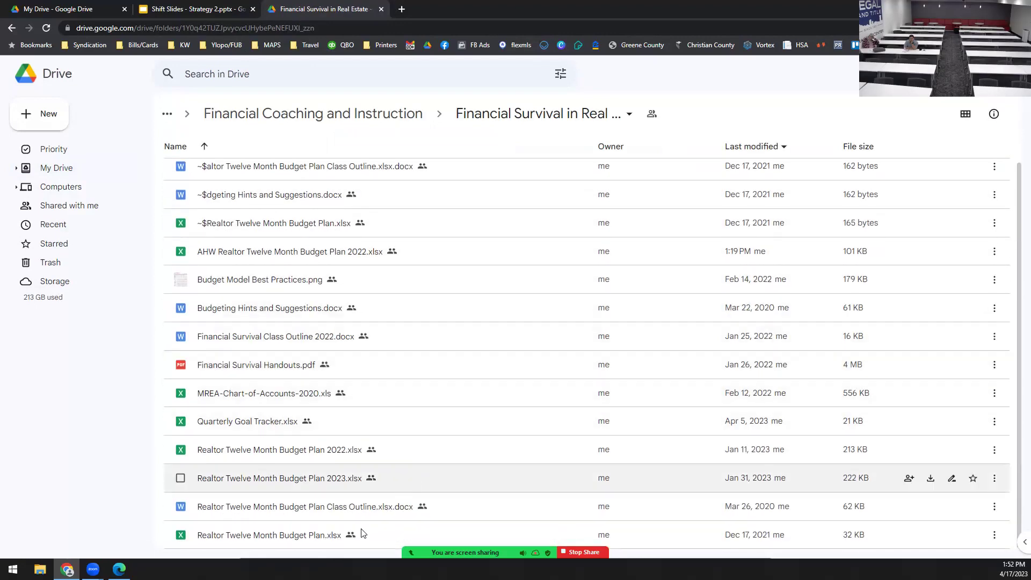
Open the Realtor Twelve Month Budget Plan 2023 spreadsheet after briefly opening the older plan
double_click(279, 536)
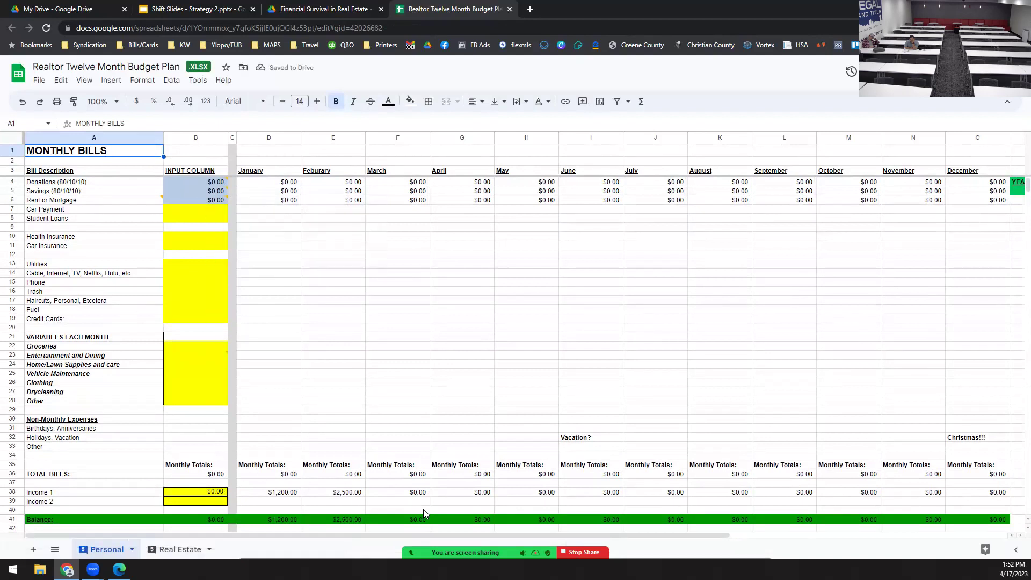
click(177, 548)
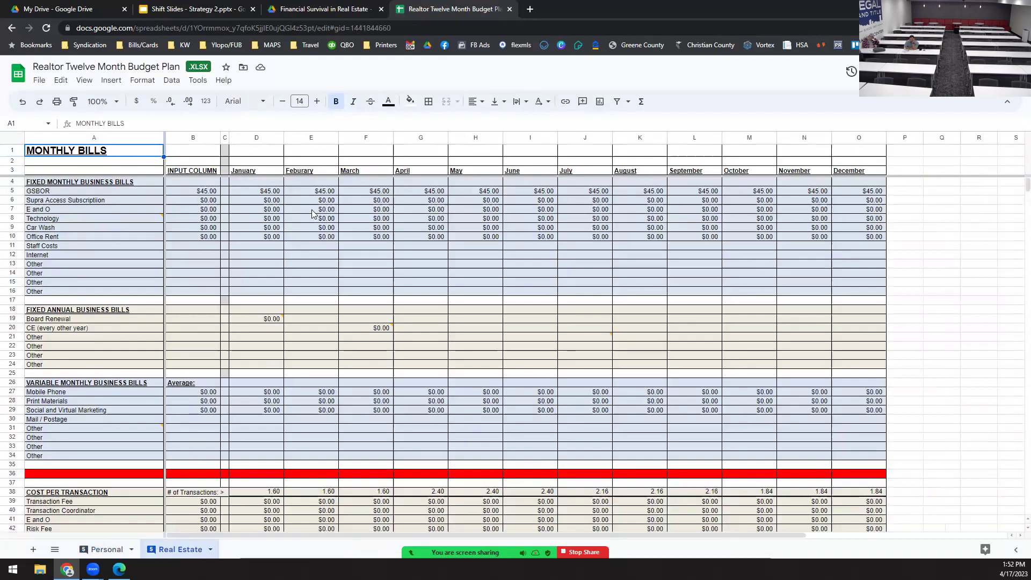
click(308, 13)
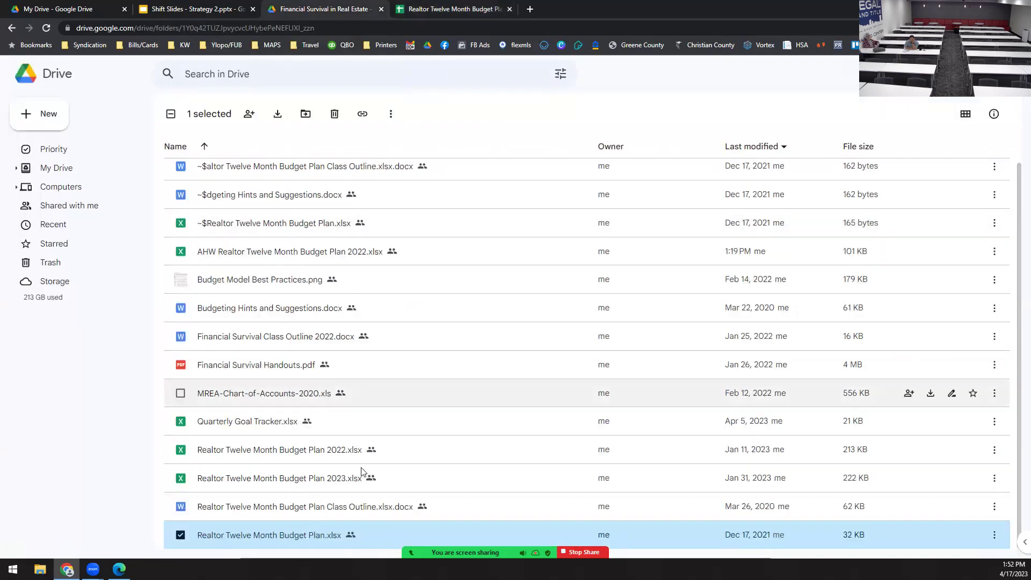
double_click(306, 477)
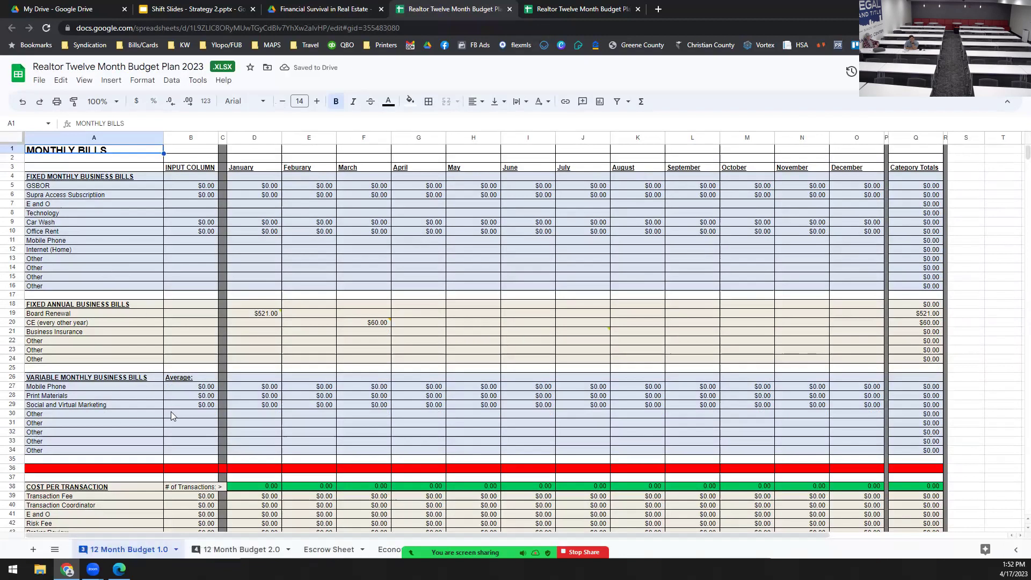
scroll(172, 414, down, 1)
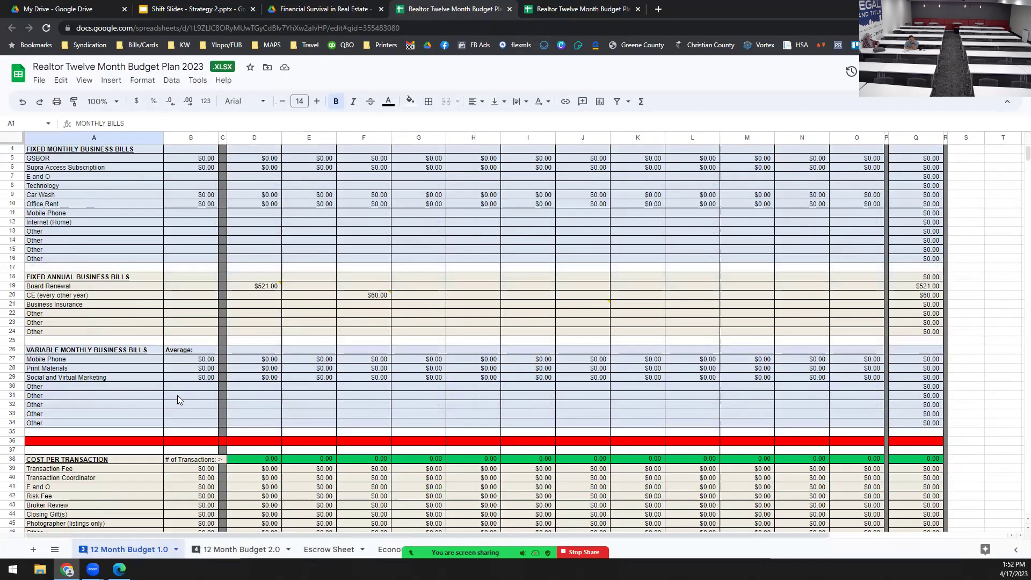
scroll(177, 388, down, 5)
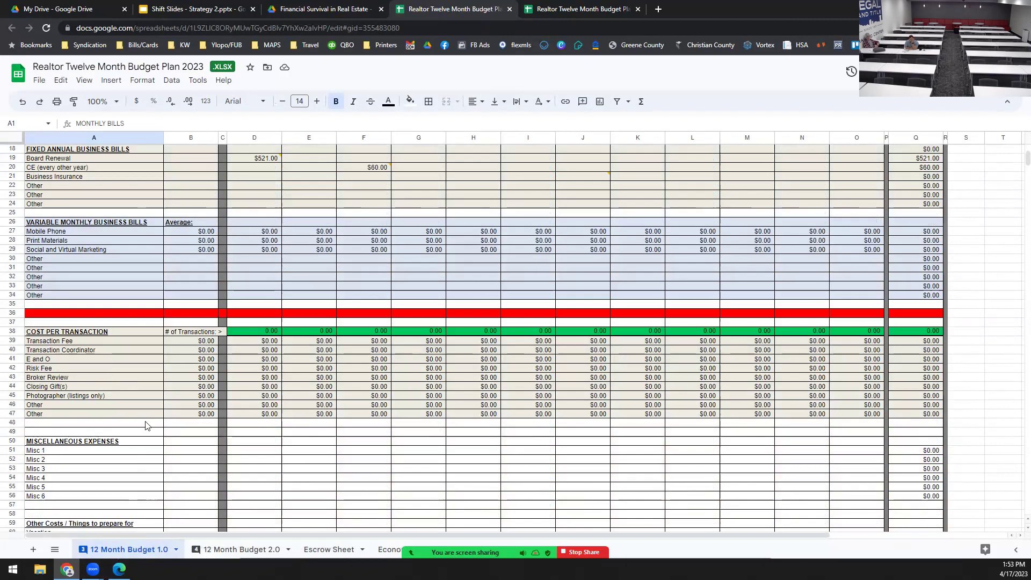
Browse the 12 Month Budget 2.0 and economic model tabs, ending on the Escrow Sheet at C3
click(229, 548)
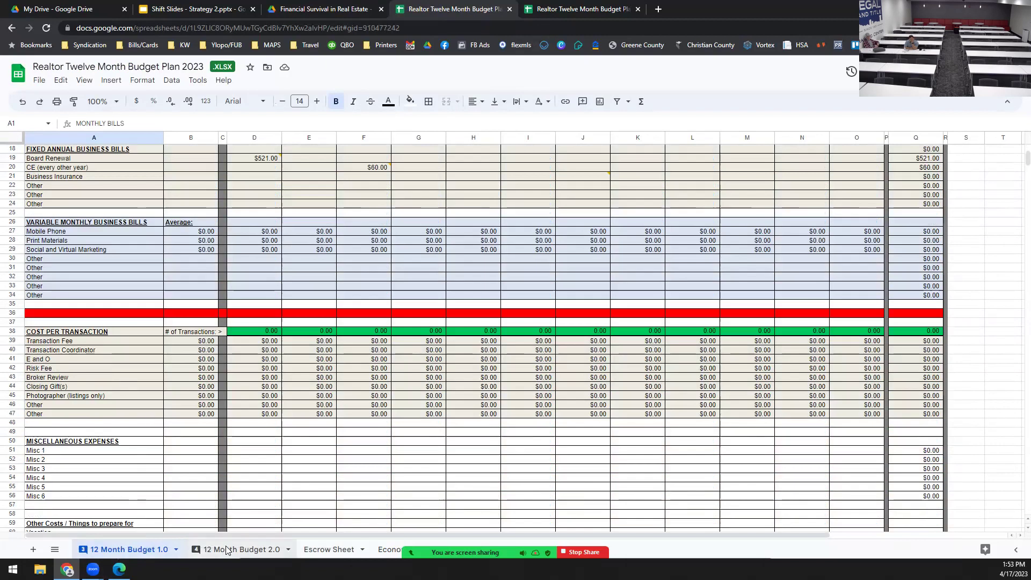
scroll(180, 408, down, 5)
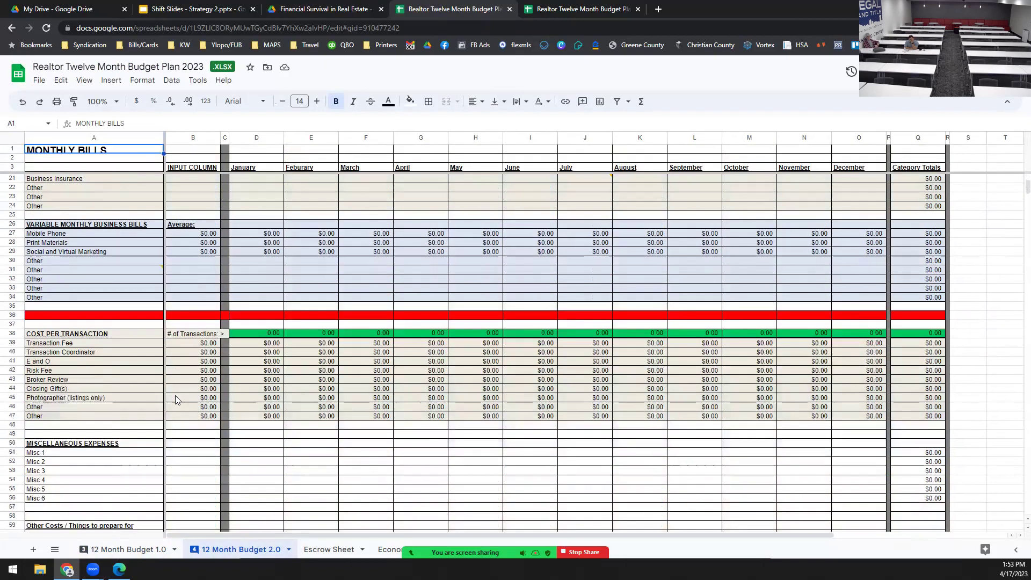
scroll(174, 402, down, 1)
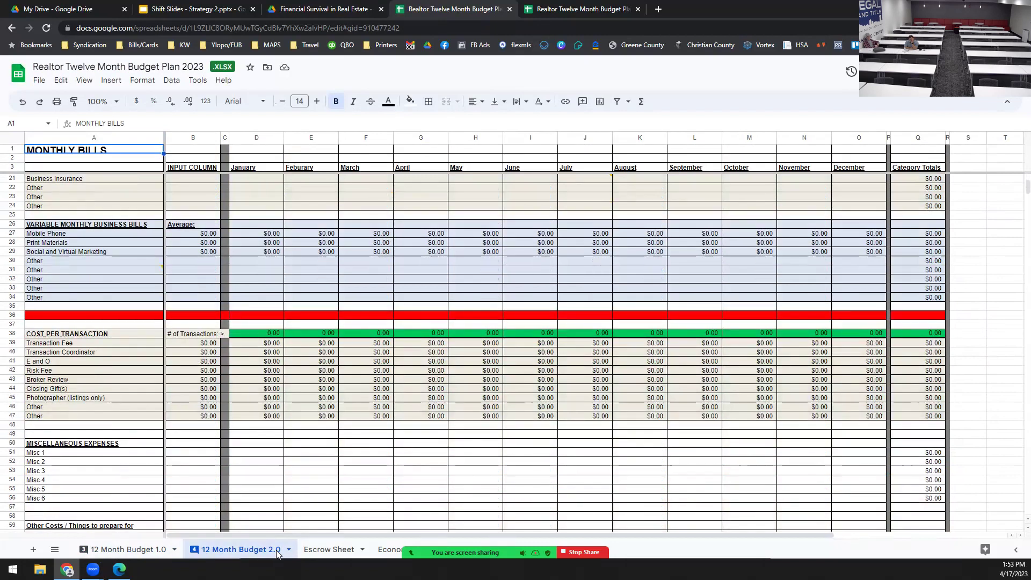
click(327, 550)
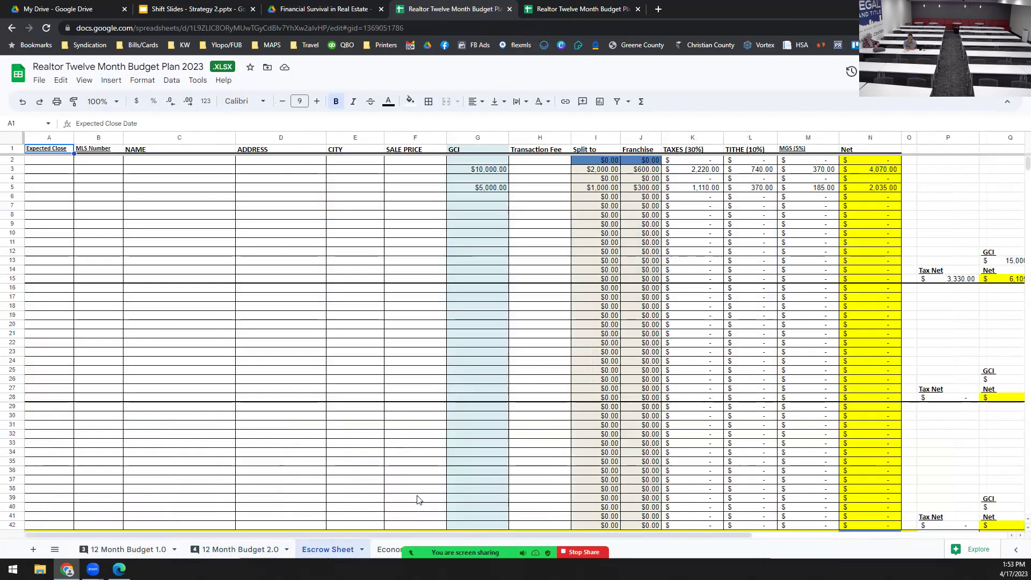
click(391, 550)
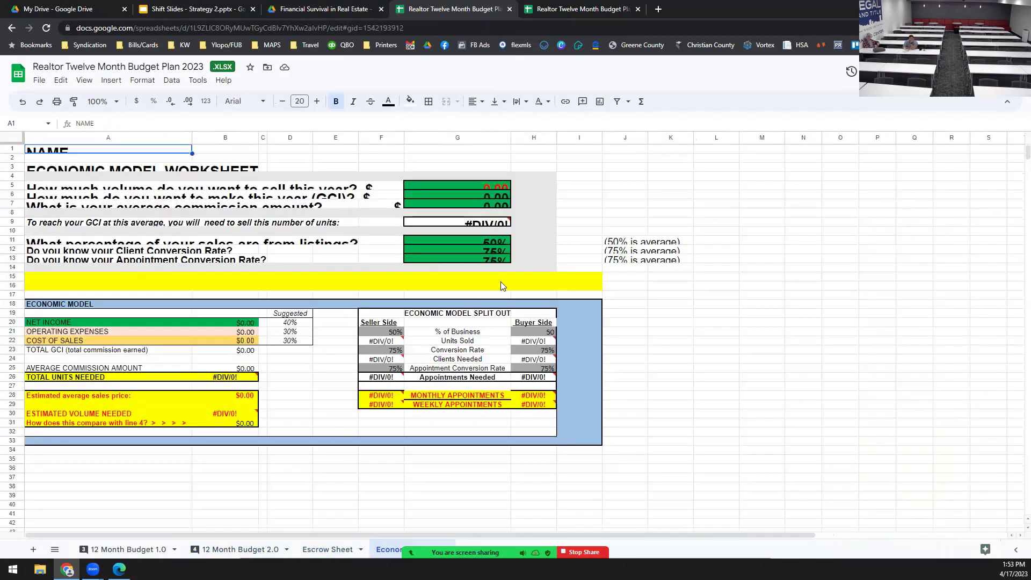
click(616, 189)
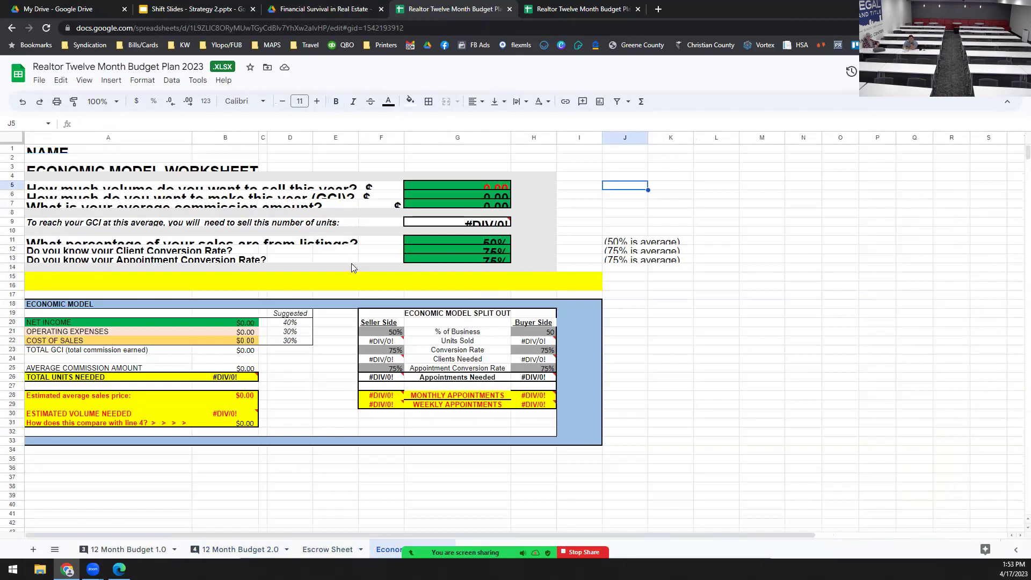
click(327, 550)
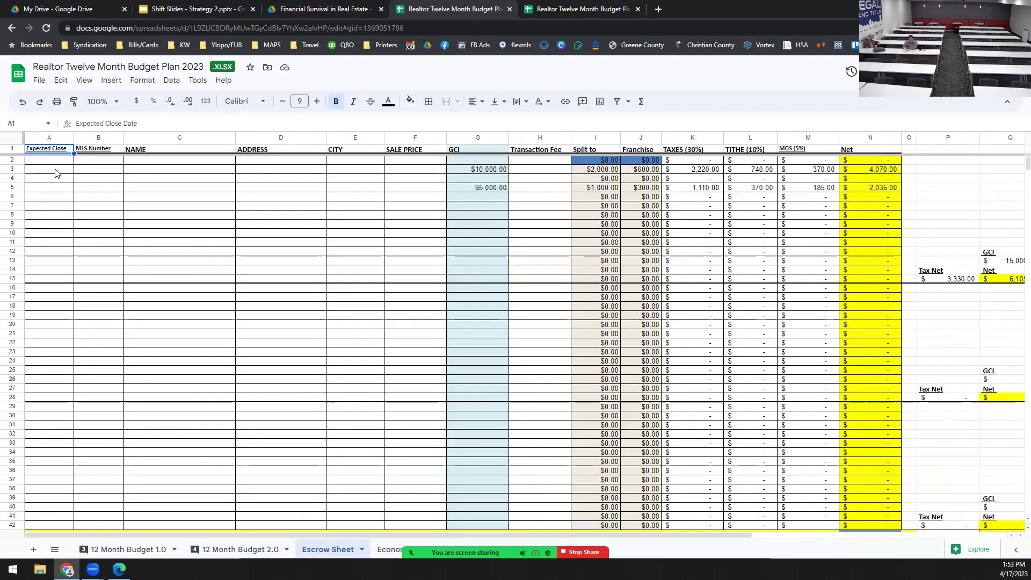
click(169, 170)
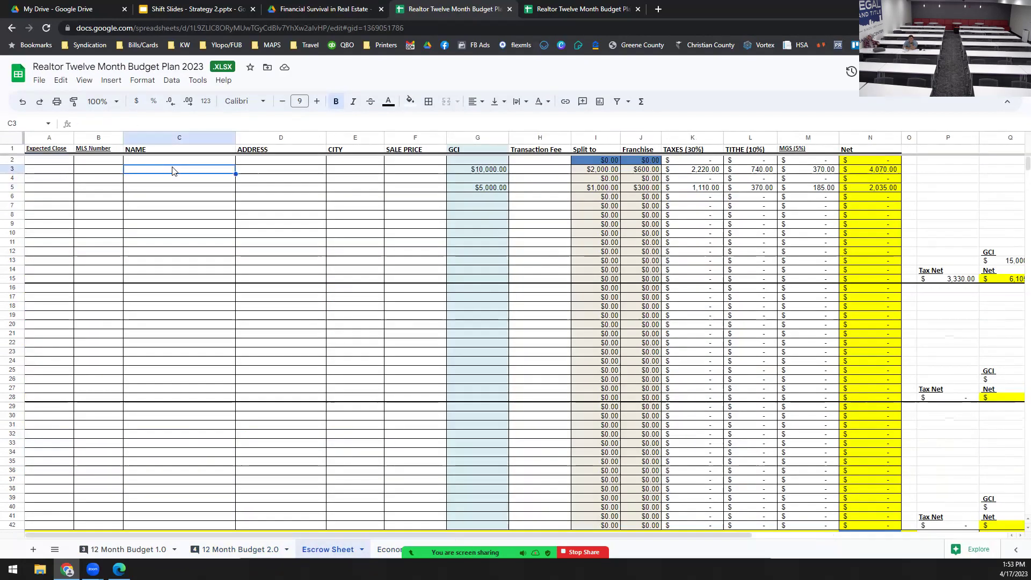
Fill row 3 with a 4/30/23 close date, buyer's name, street address, city and $200,000 sale price
click(58, 173)
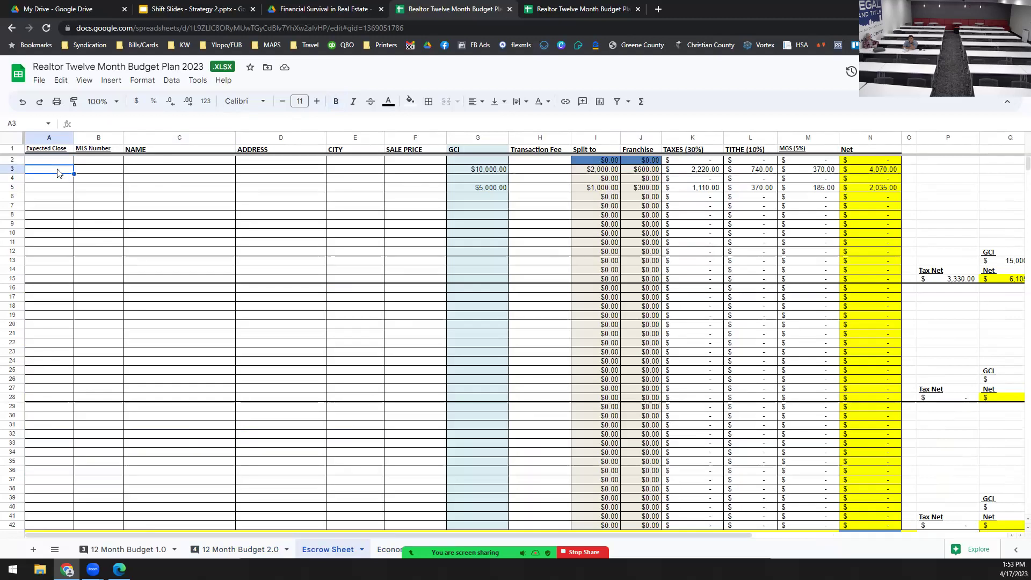
text(4/30)
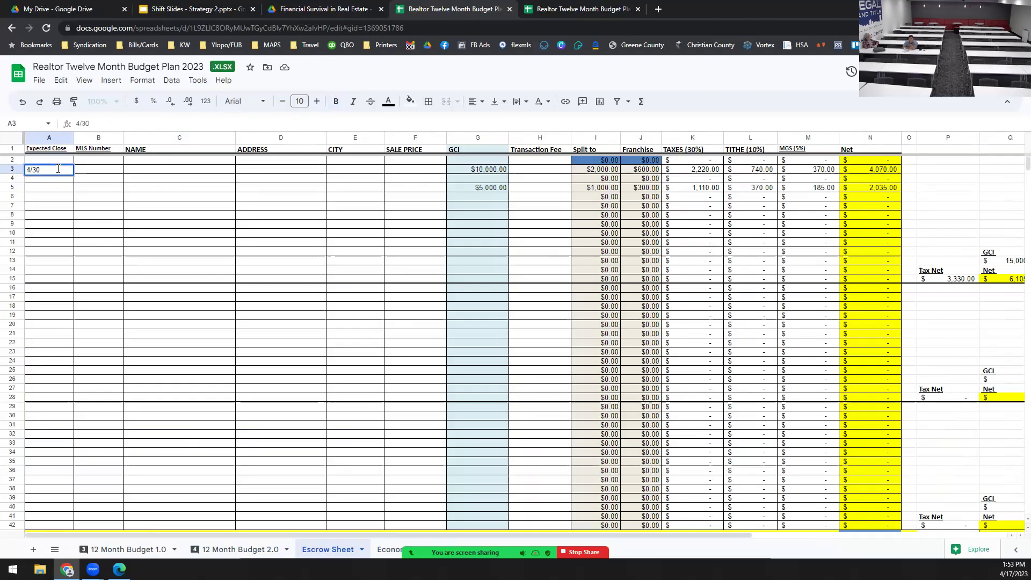
key(Tab)
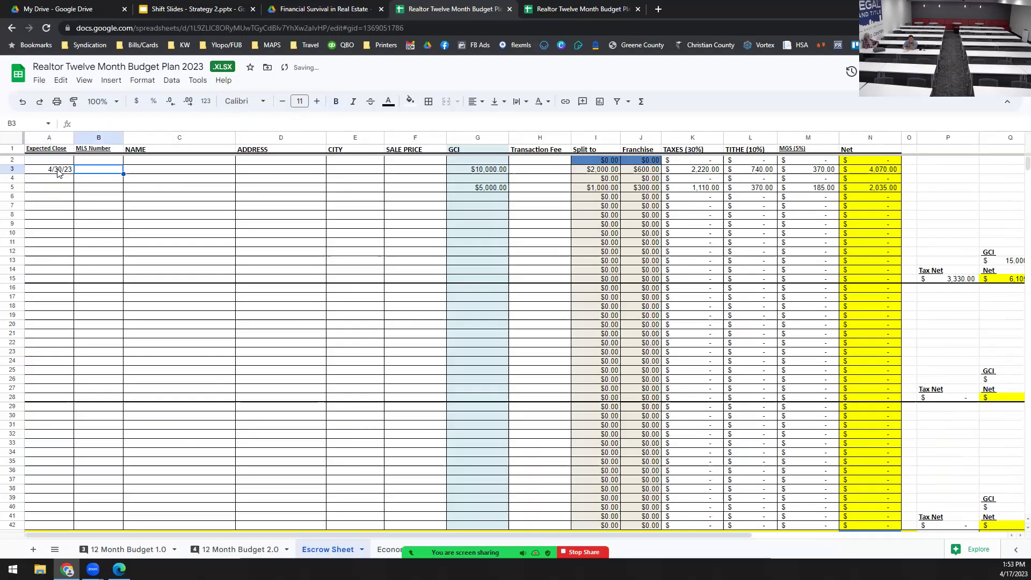
key(Tab)
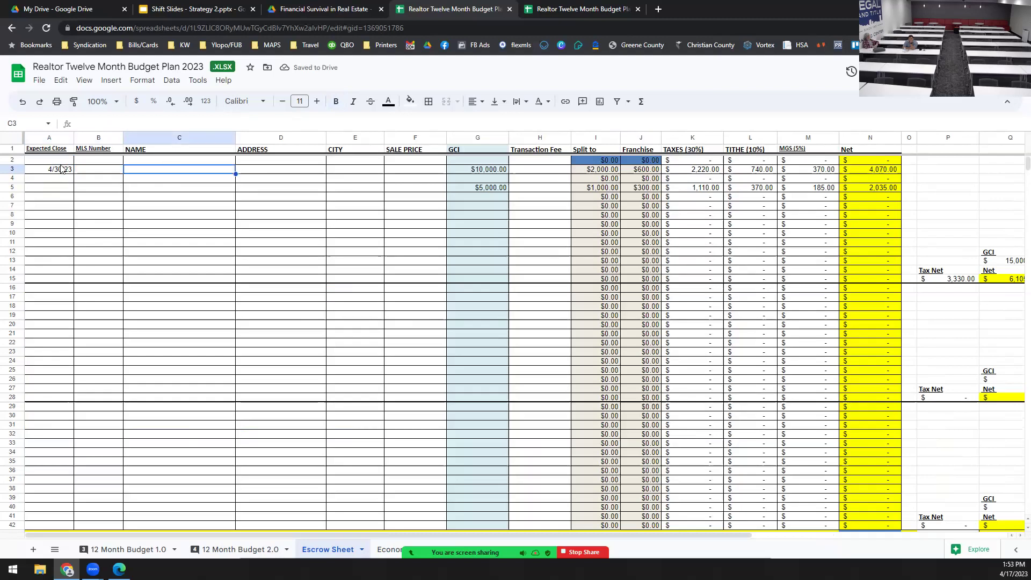
text(bill buyer)
key(Tab)
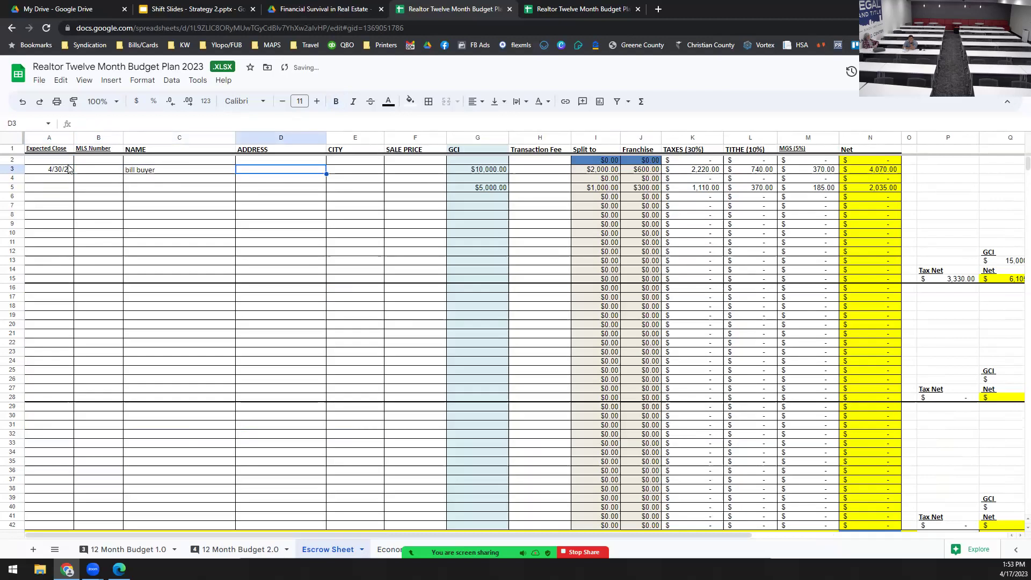
text(123 mains treet)
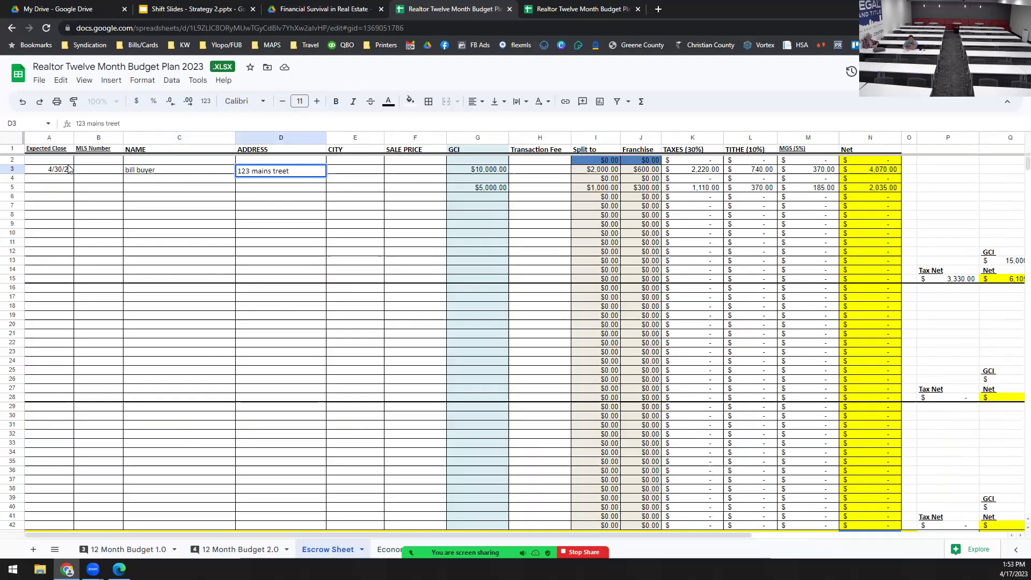
key(Tab)
text(springfieldd)
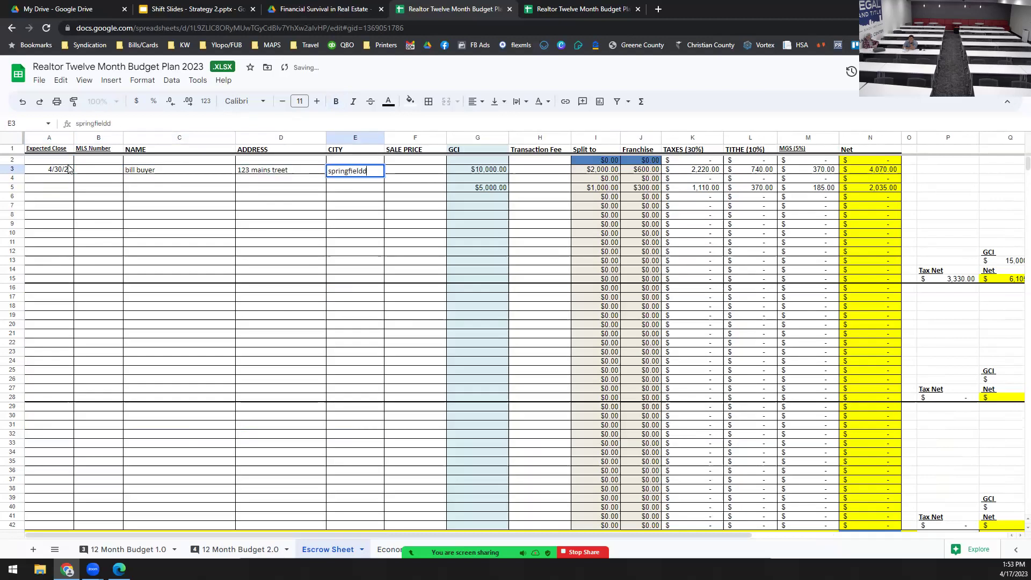
key(Tab)
text(200000)
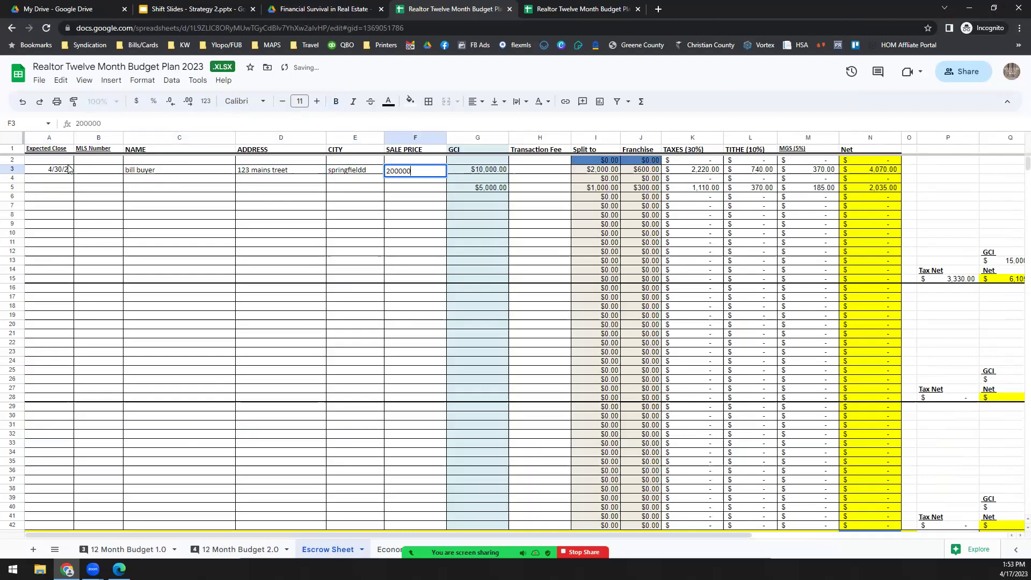
key(Tab)
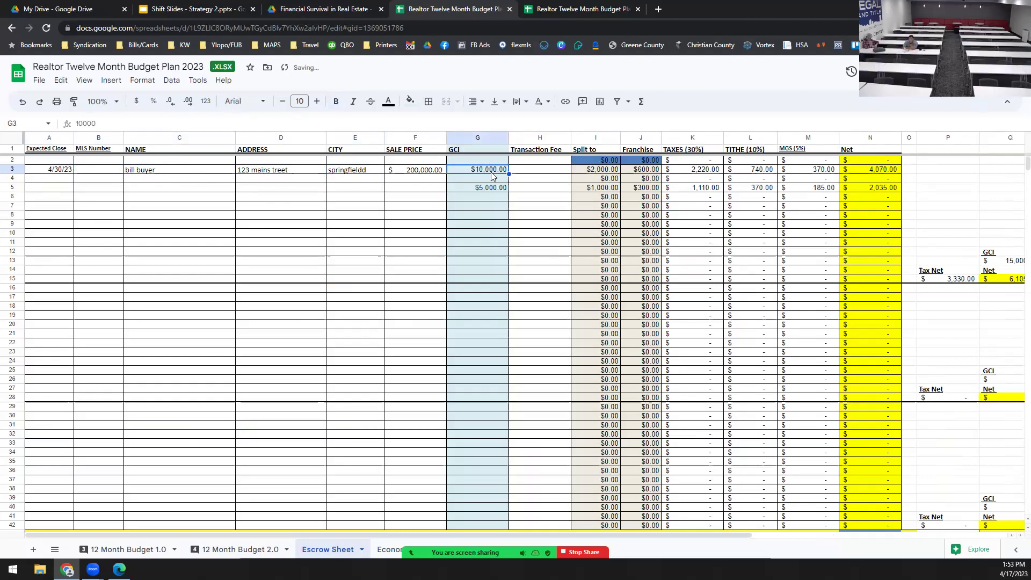
Clear the old sample GCI amounts in the GCI column
key(Delete)
key(Down)
key(Down)
key(Delete)
key(Up)
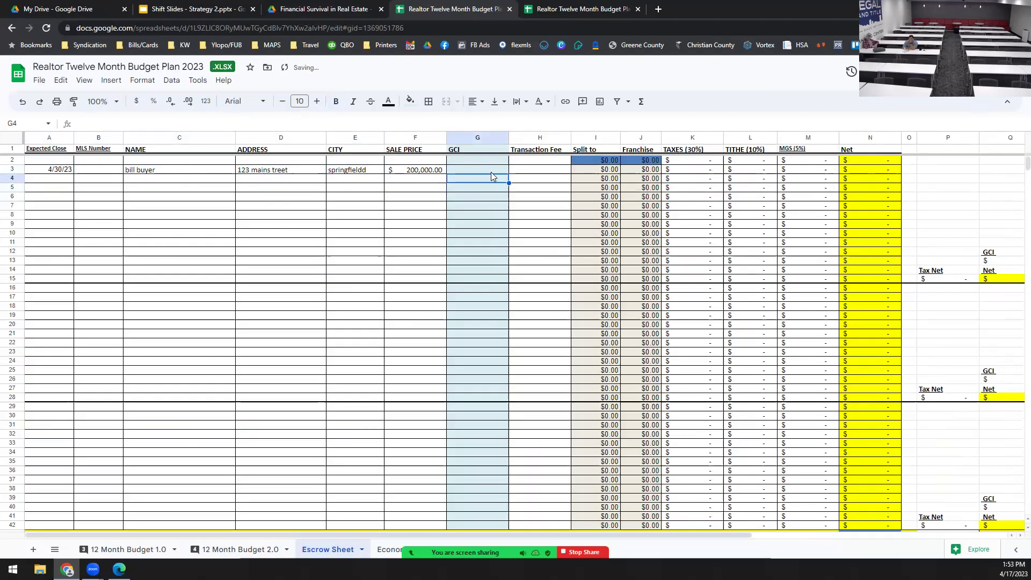
click(588, 153)
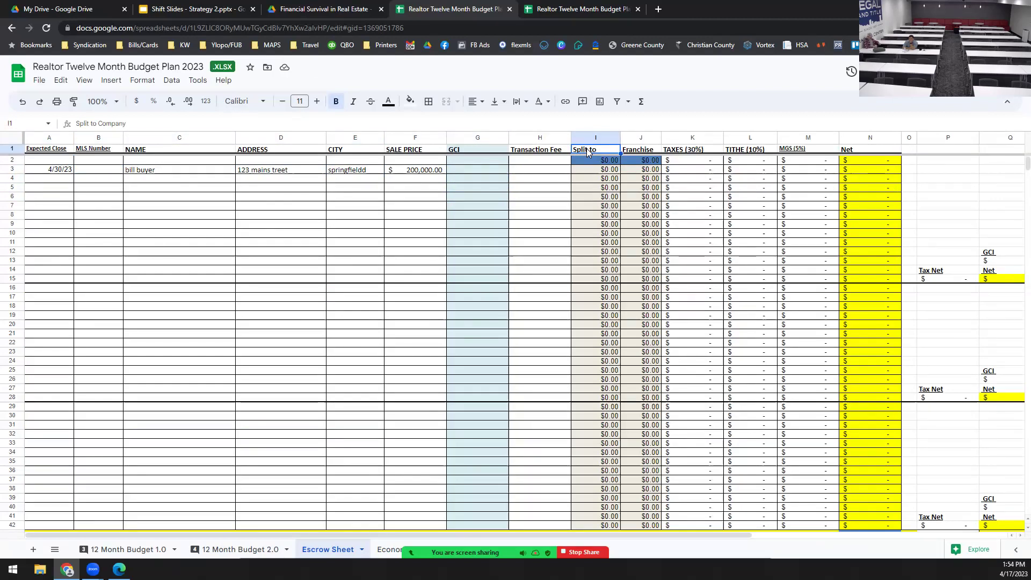
click(594, 163)
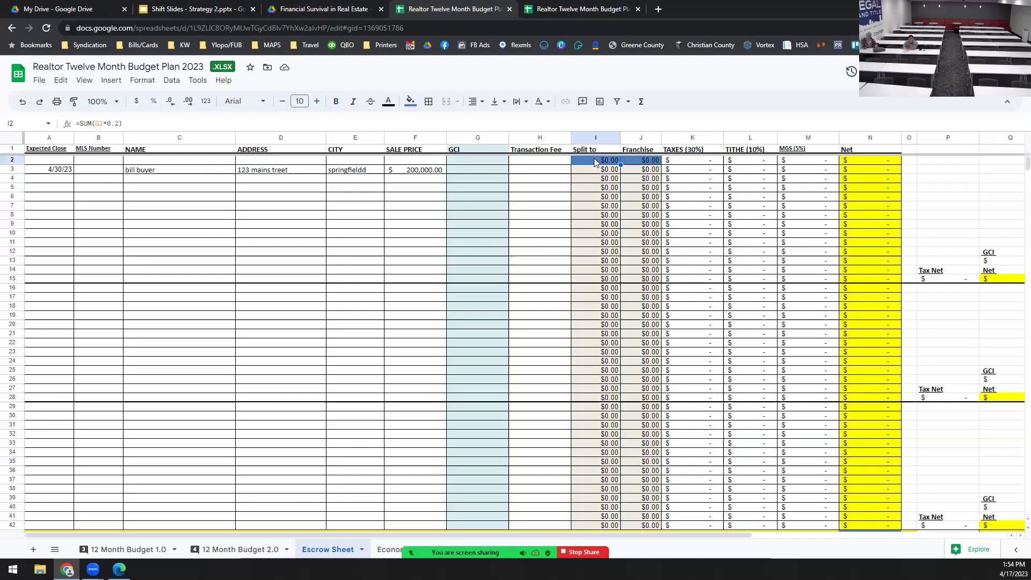
click(647, 161)
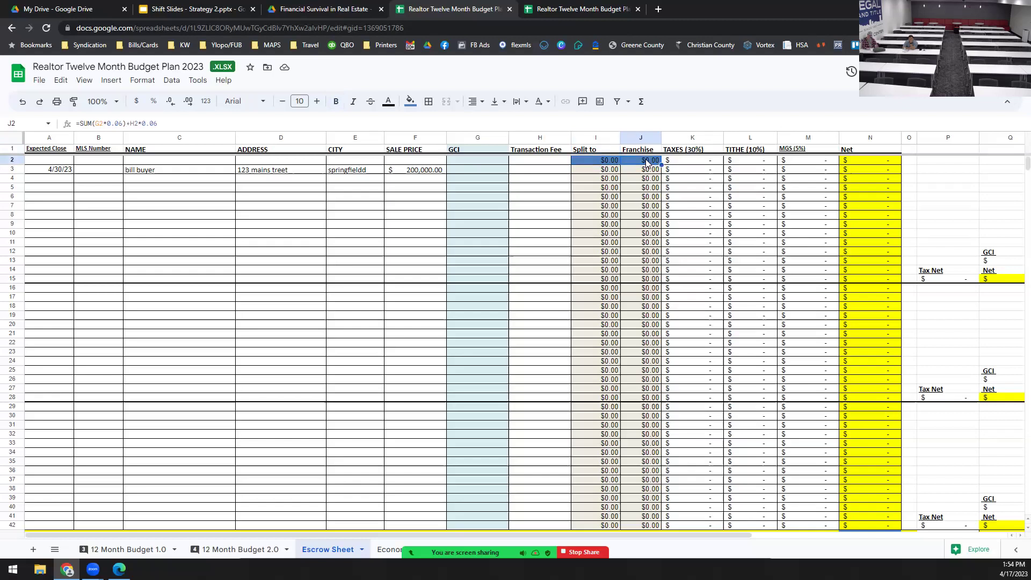
click(693, 164)
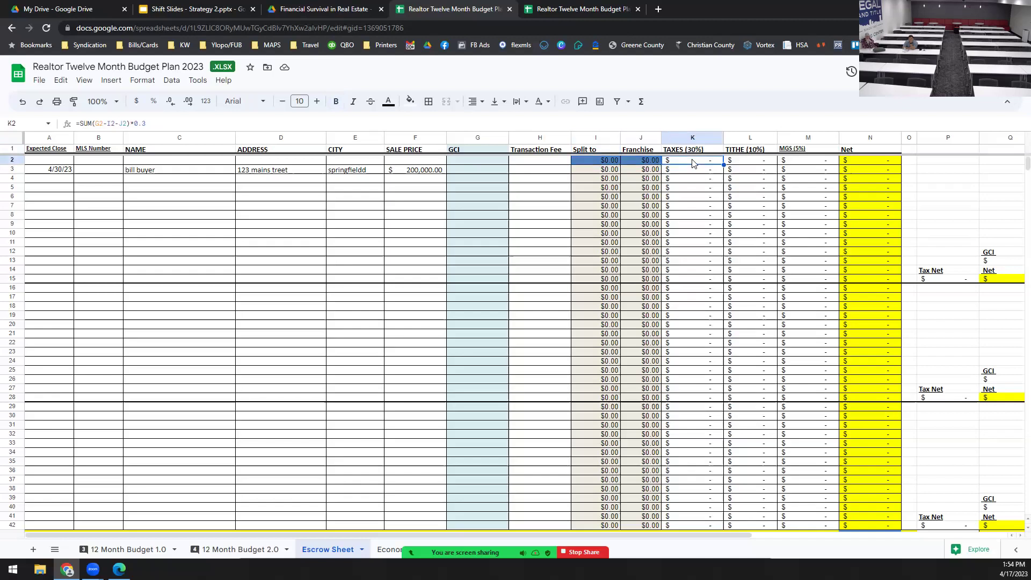
click(751, 161)
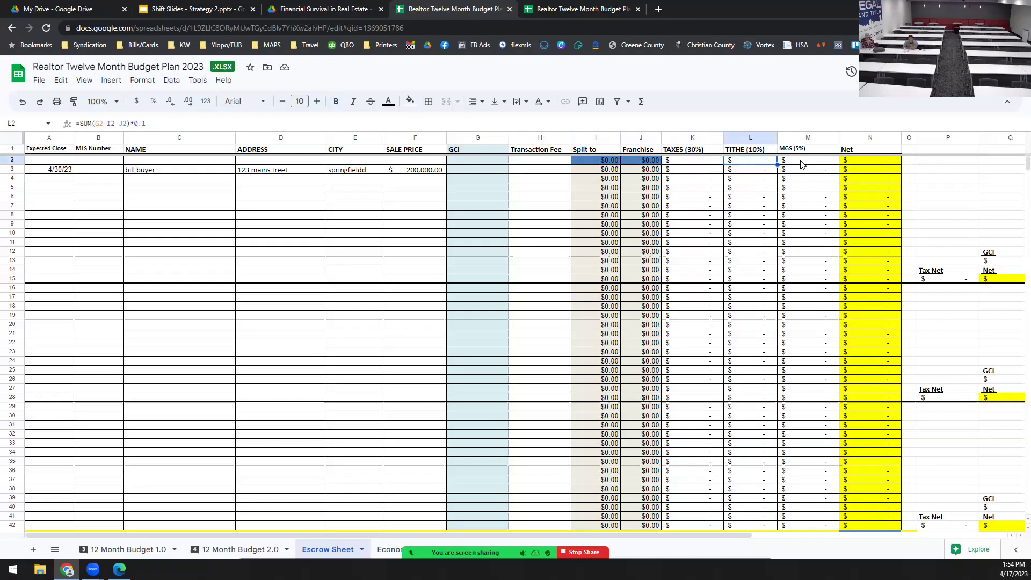
click(801, 161)
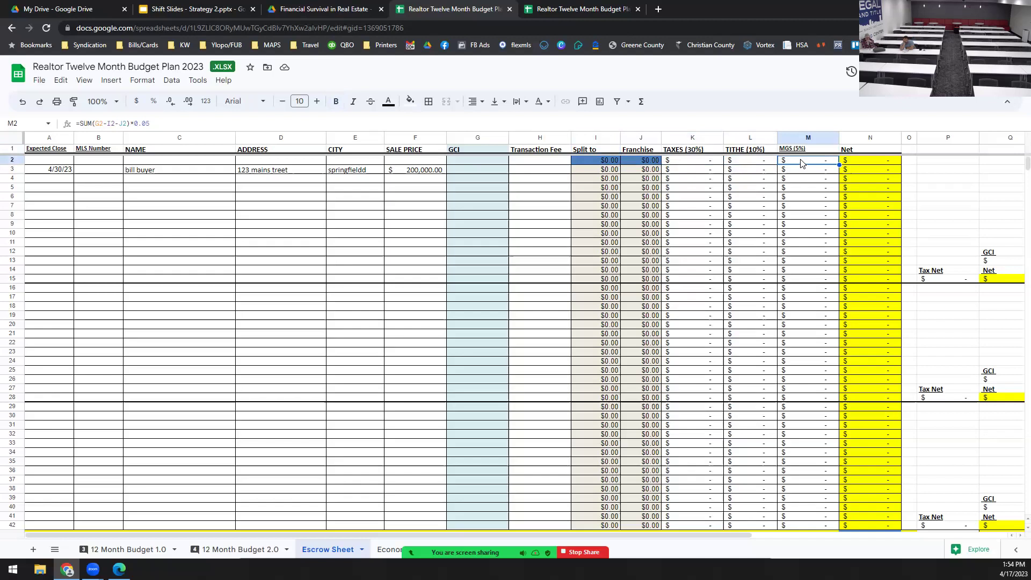
click(427, 170)
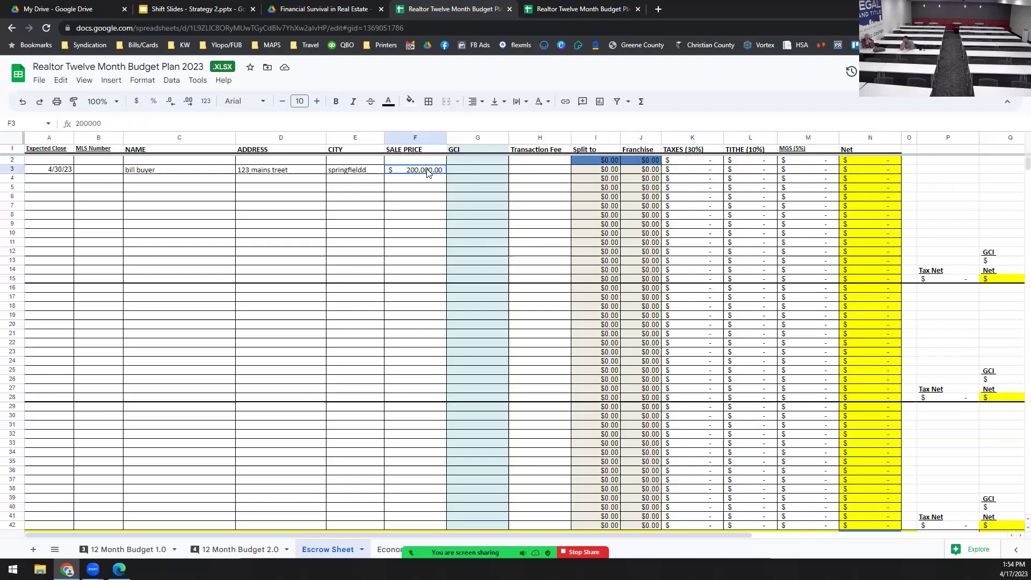
Set the row 3 GCI to $6,000 so the net recalculates
click(476, 171)
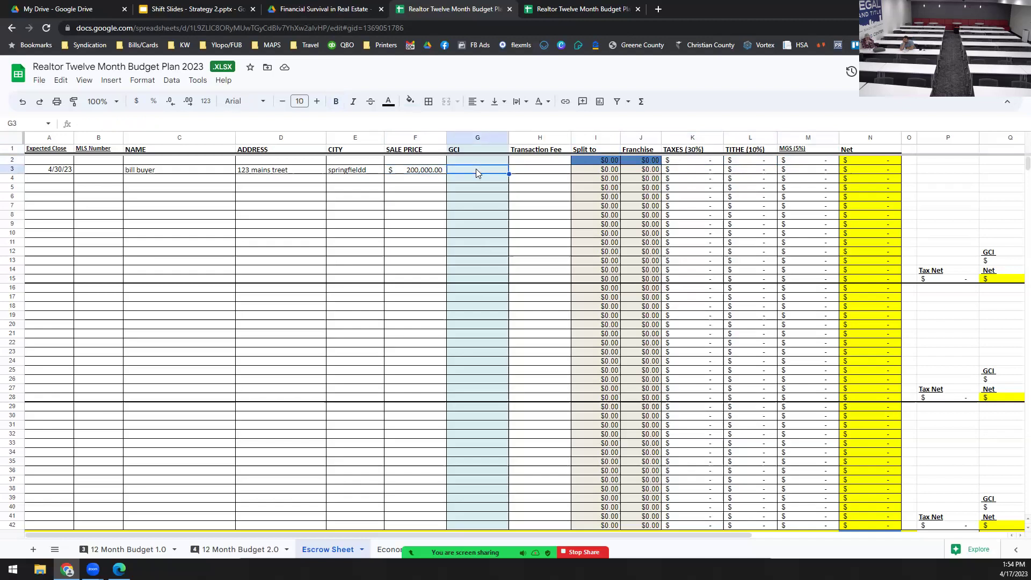
text(600)
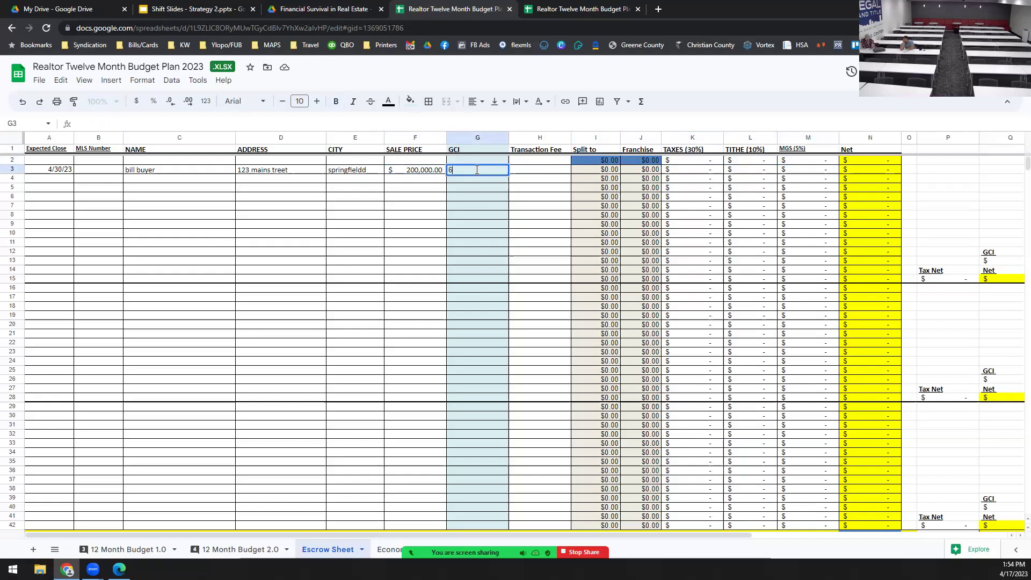
key(Return)
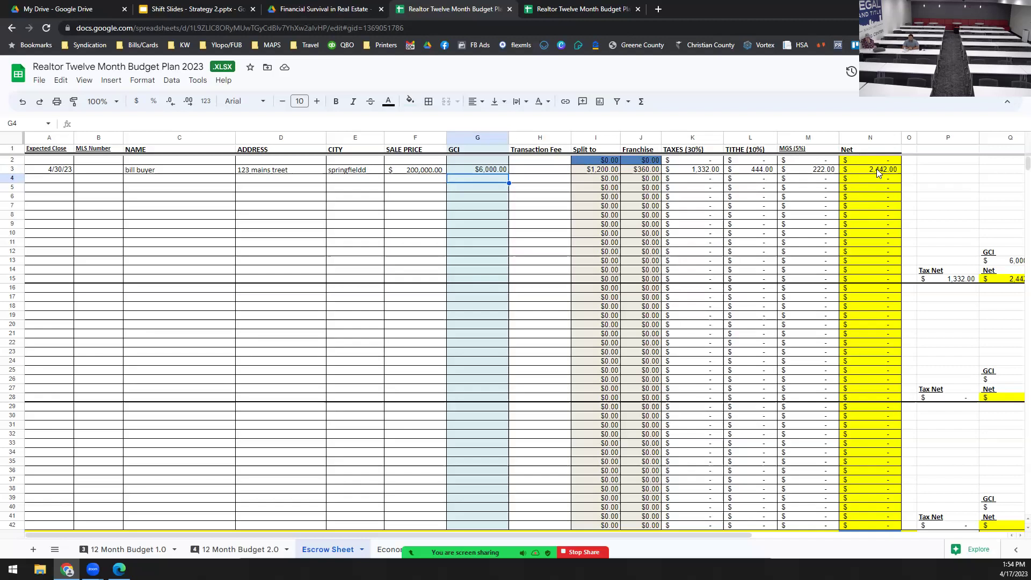
Try a $295 transaction fee in H3, then delete it and move to row 4
click(543, 172)
text(295)
key(Return)
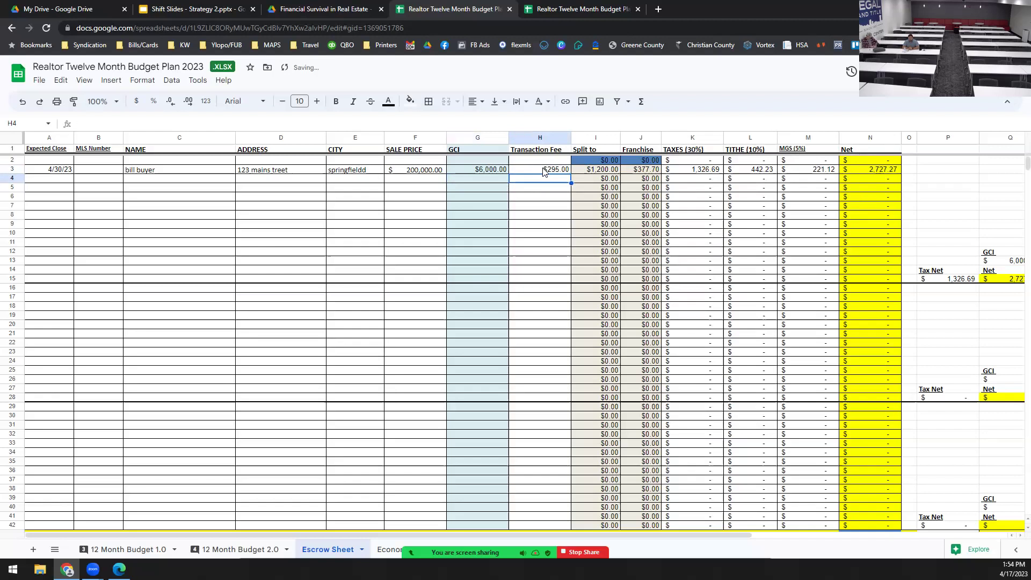
click(544, 172)
key(Delete)
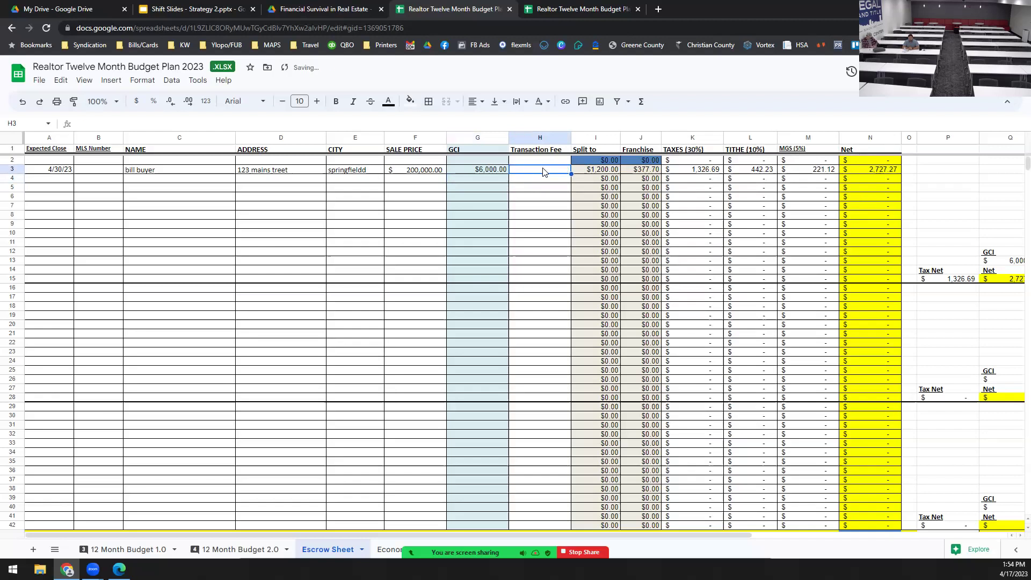
key(Down)
key(Left)
key(Left)
key(Left)
key(Left)
key(Left)
key(Left)
key(Left)
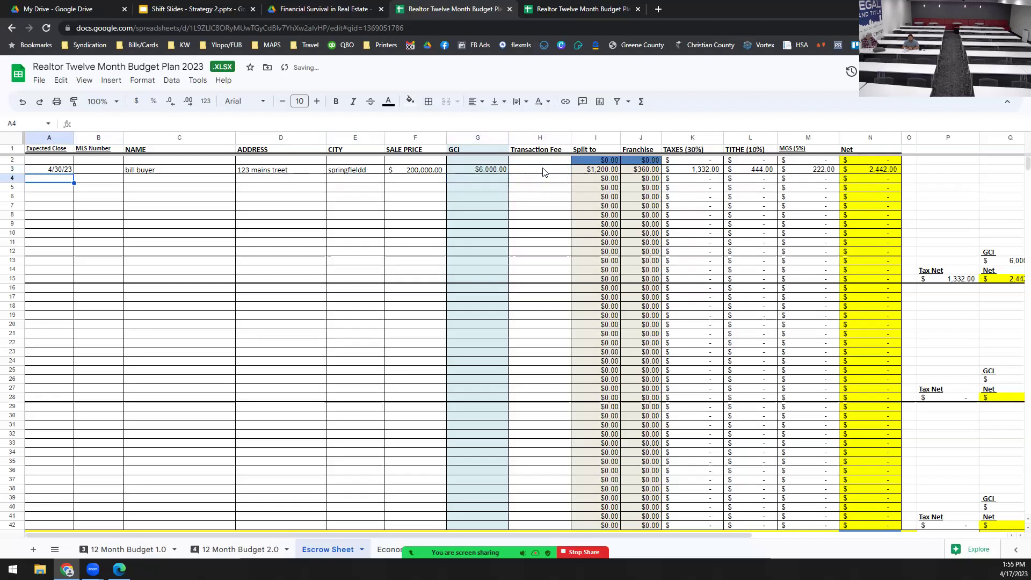
Enter the seller's name, street address and city for the row 4 transaction
key(Right)
key(Right)
text(fred seller)
key(Tab)
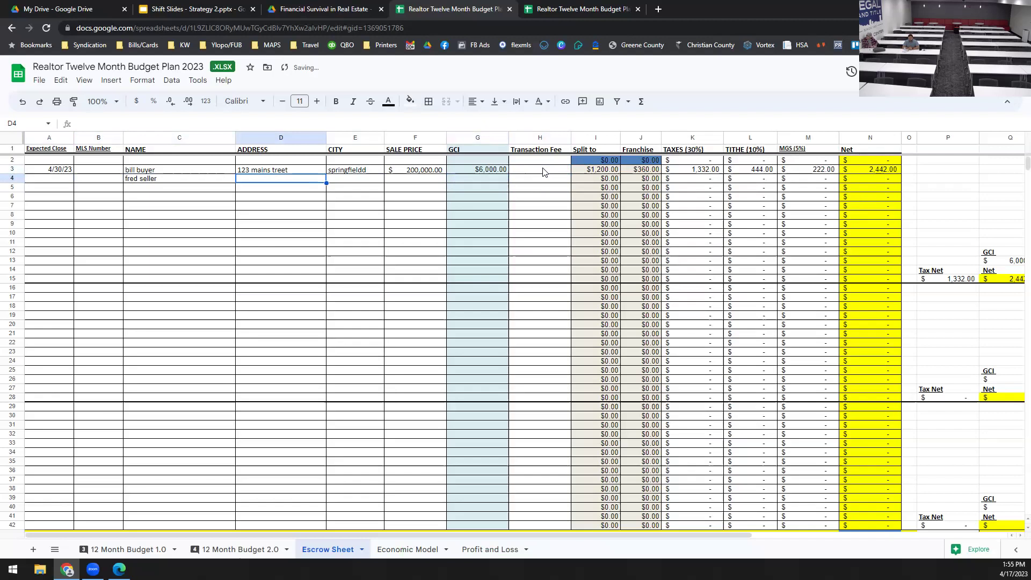
text(hiawath)
key(Tab)
text(spriffeni)
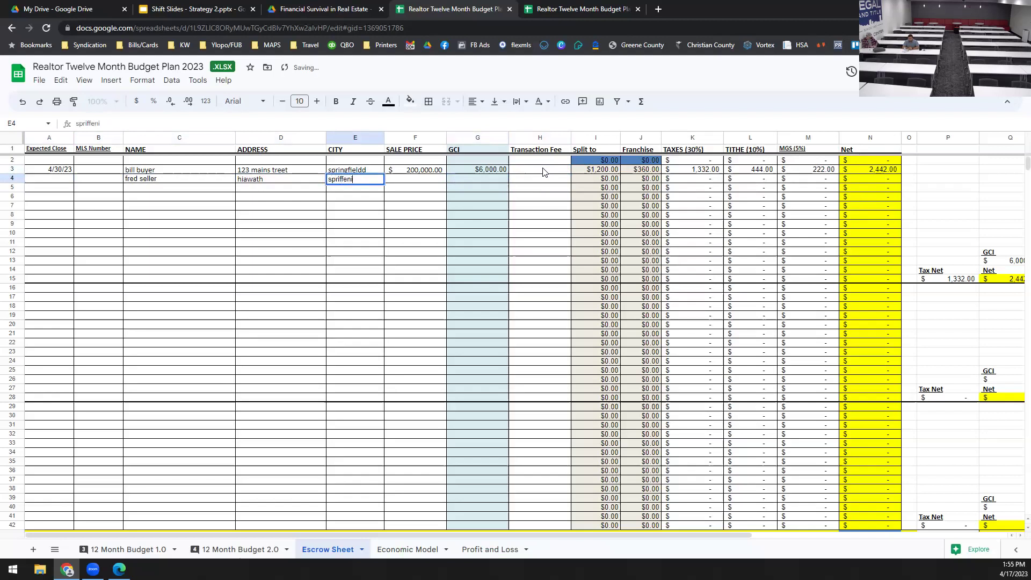
key(Tab)
Give row 4 a $400,000 sale price and $12,000 GCI
text(400,)
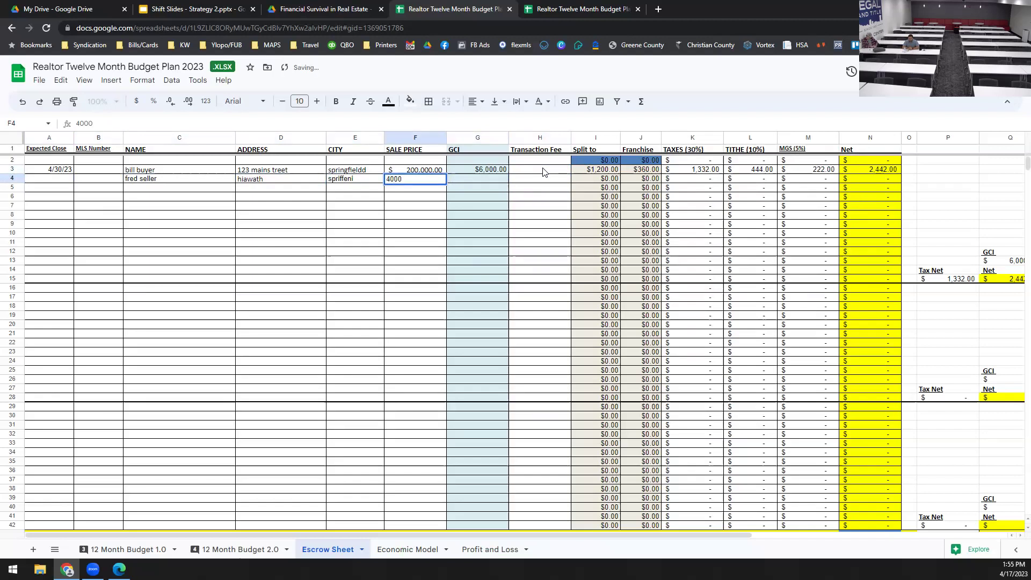
text(00)
key(Tab)
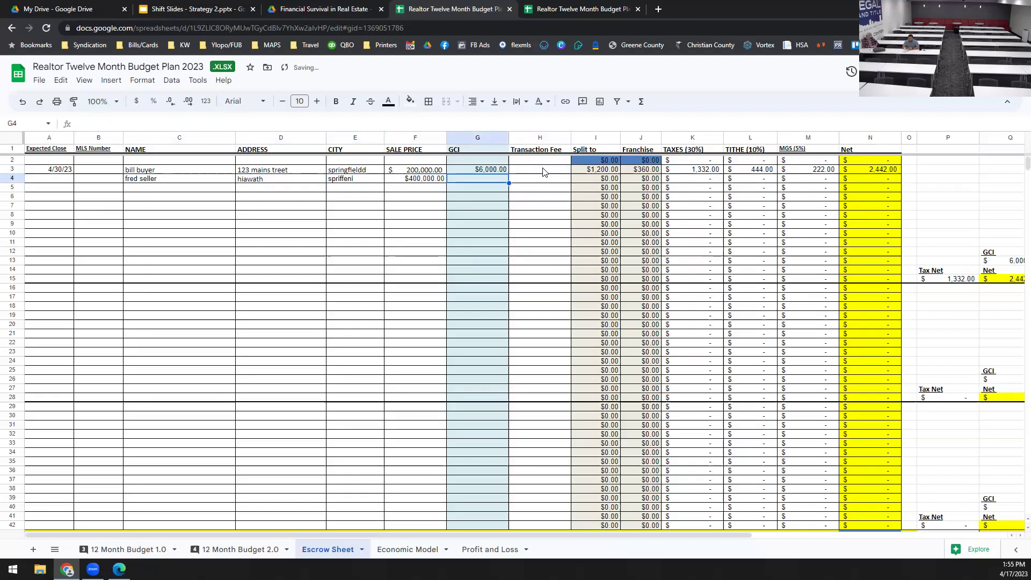
text(12000)
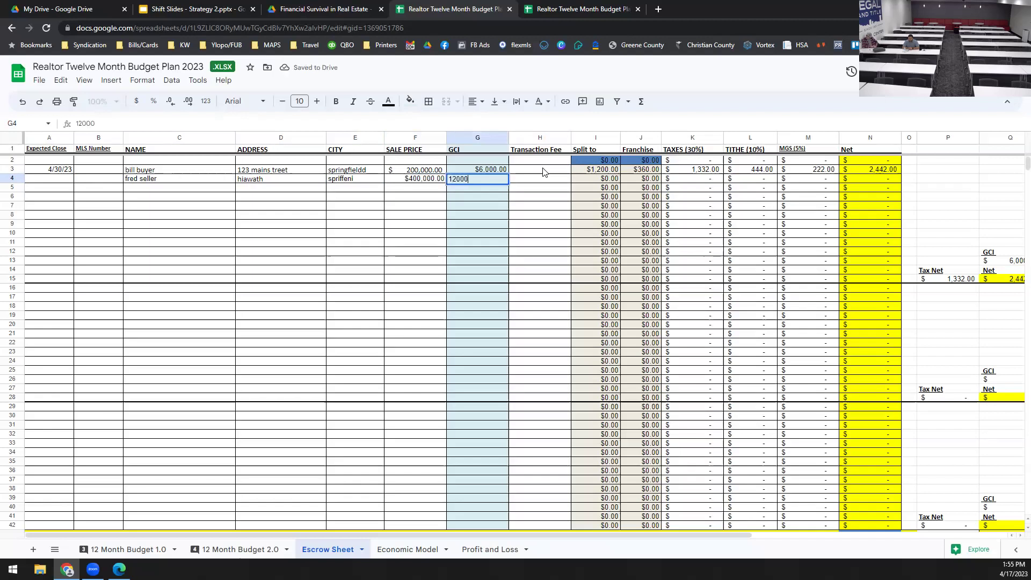
key(Return)
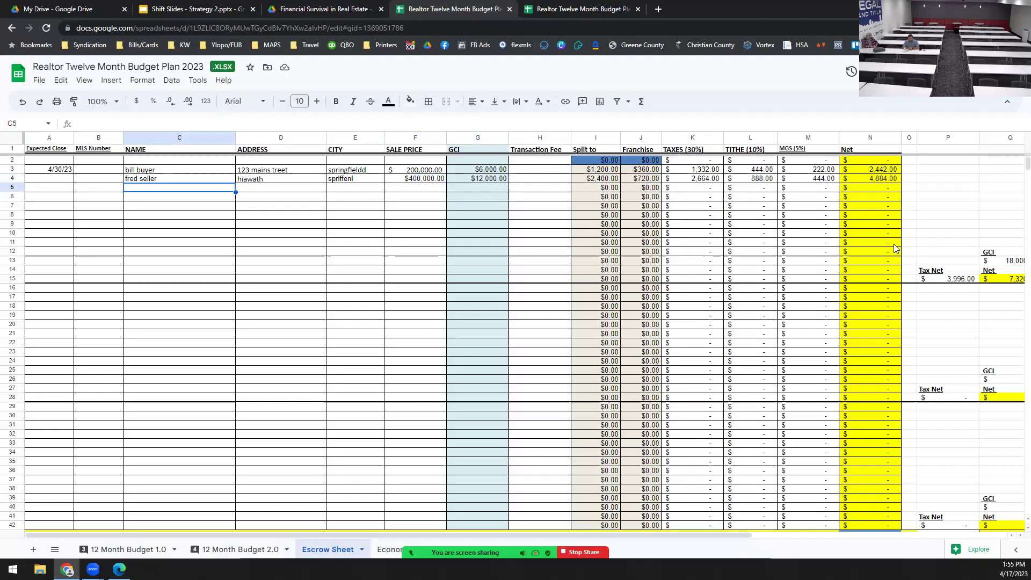
click(993, 299)
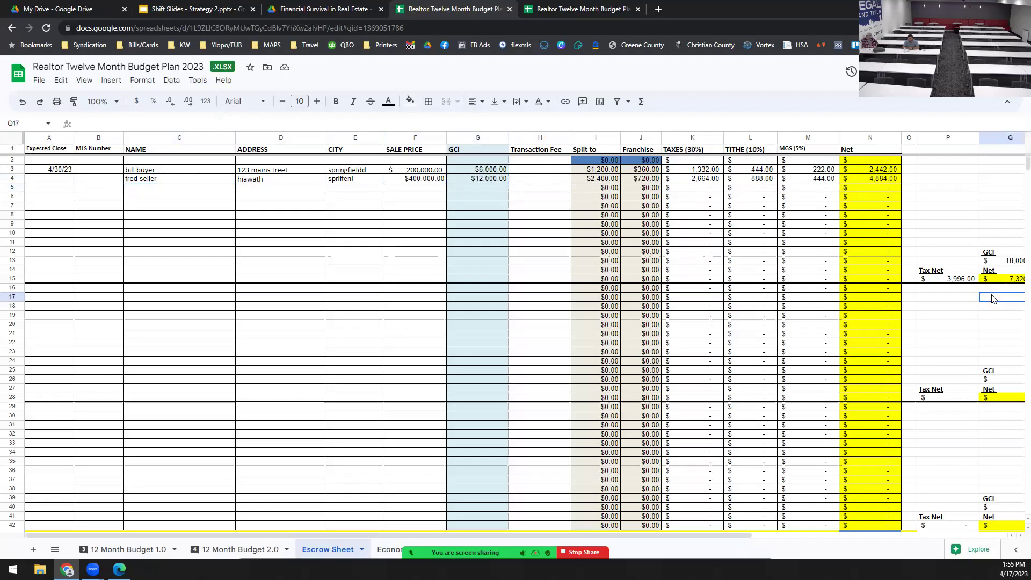
scroll(992, 299, right, 2)
key(Left)
key(Up)
key(Up)
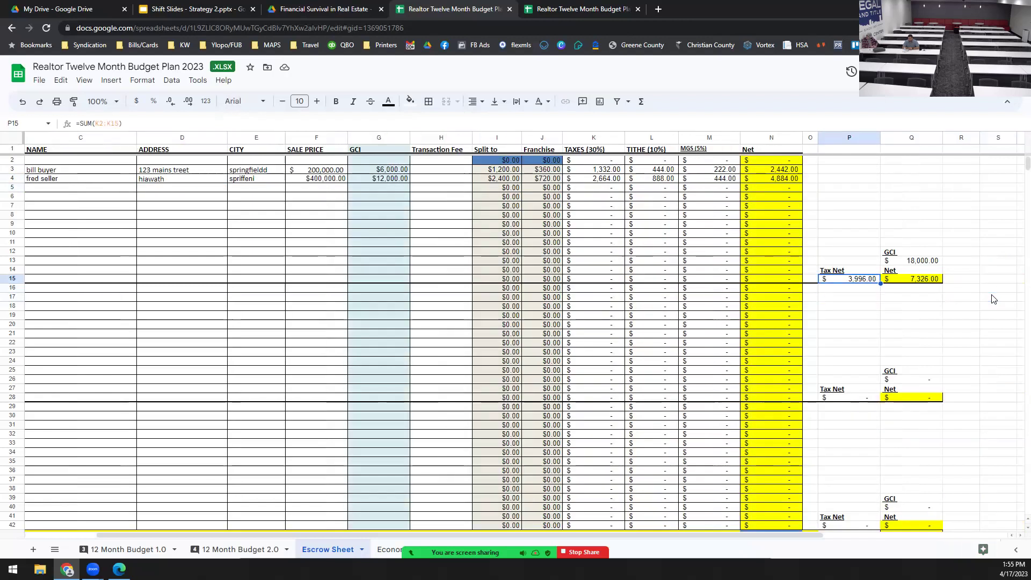
key(Right)
key(Up)
key(Up)
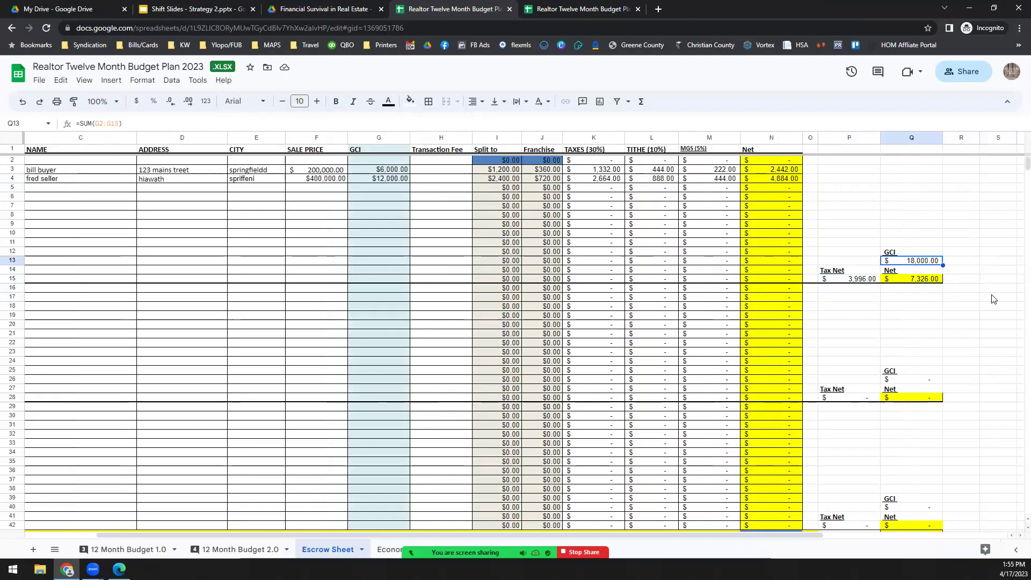
key(Left)
key(Down)
key(Down)
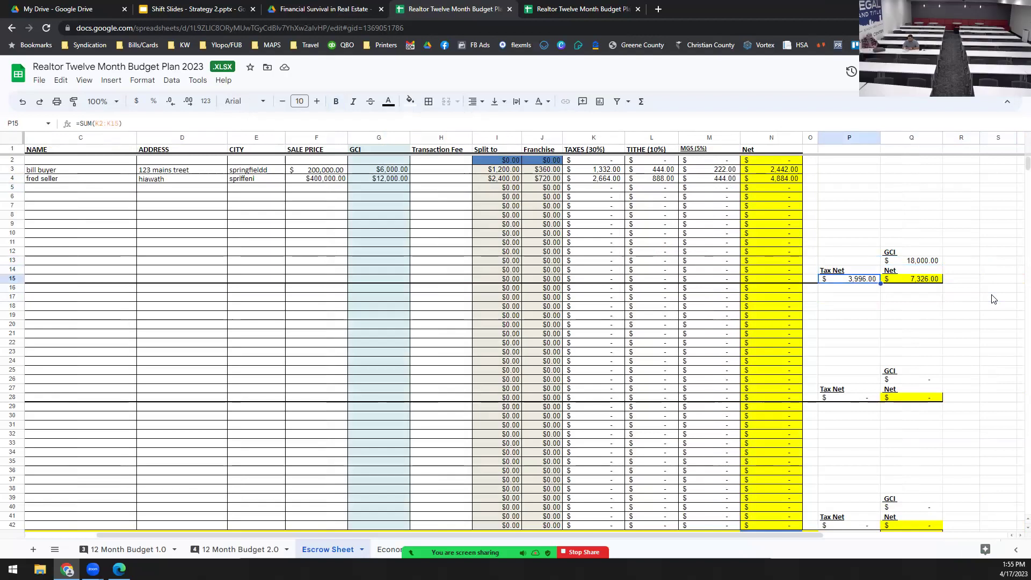
key(Right)
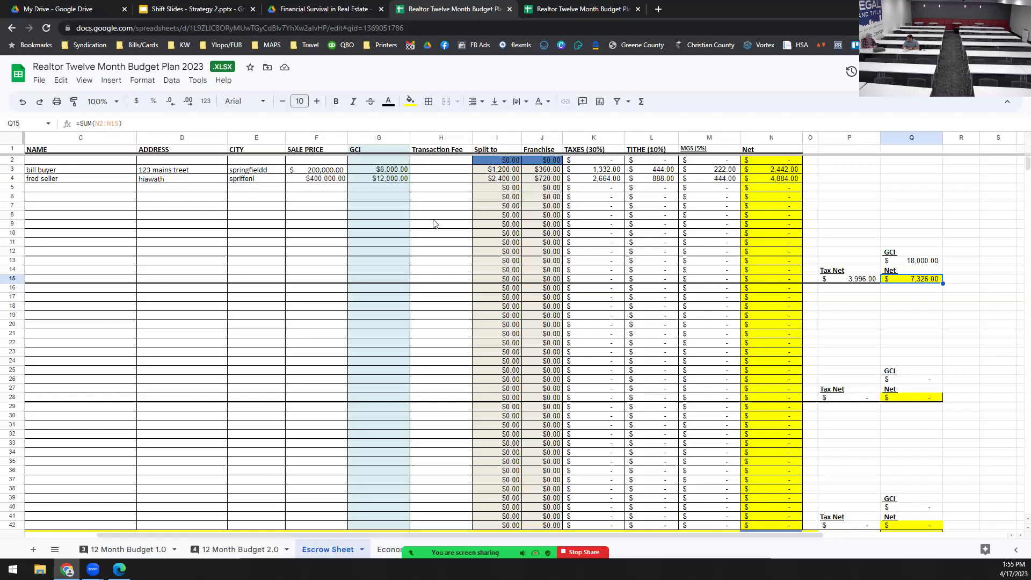
click(386, 167)
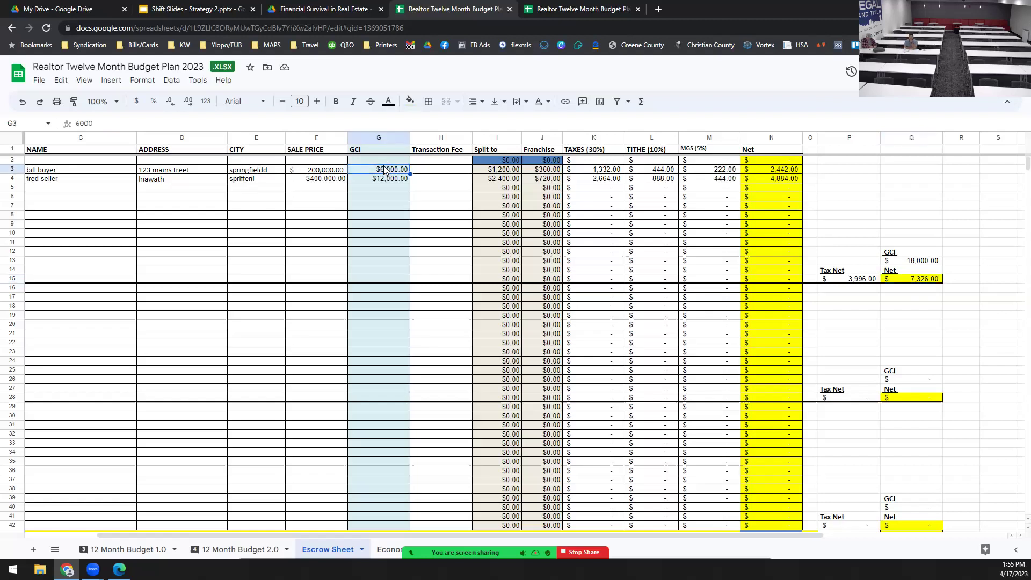
text(0)
key(Return)
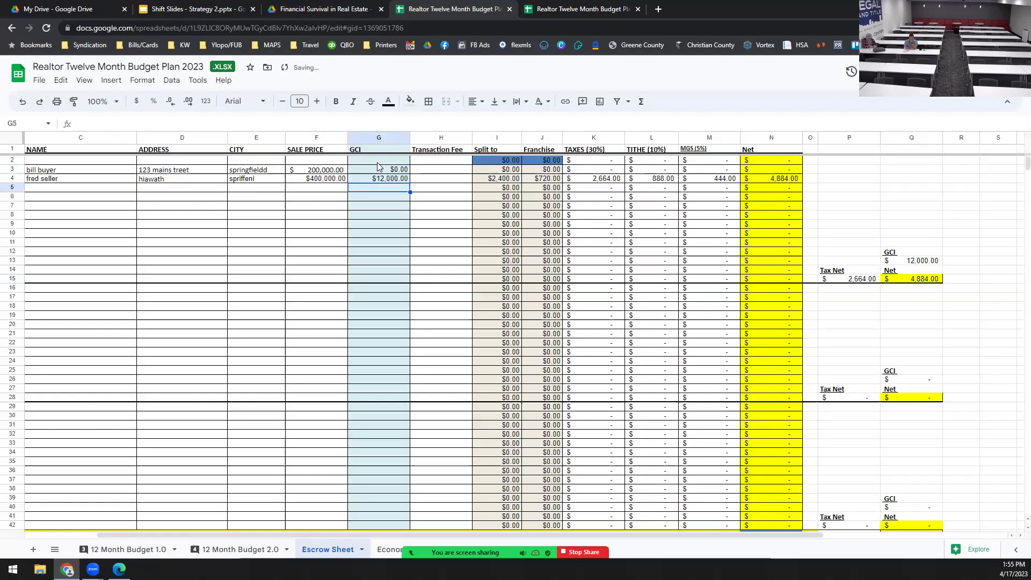
text(0)
key(Return)
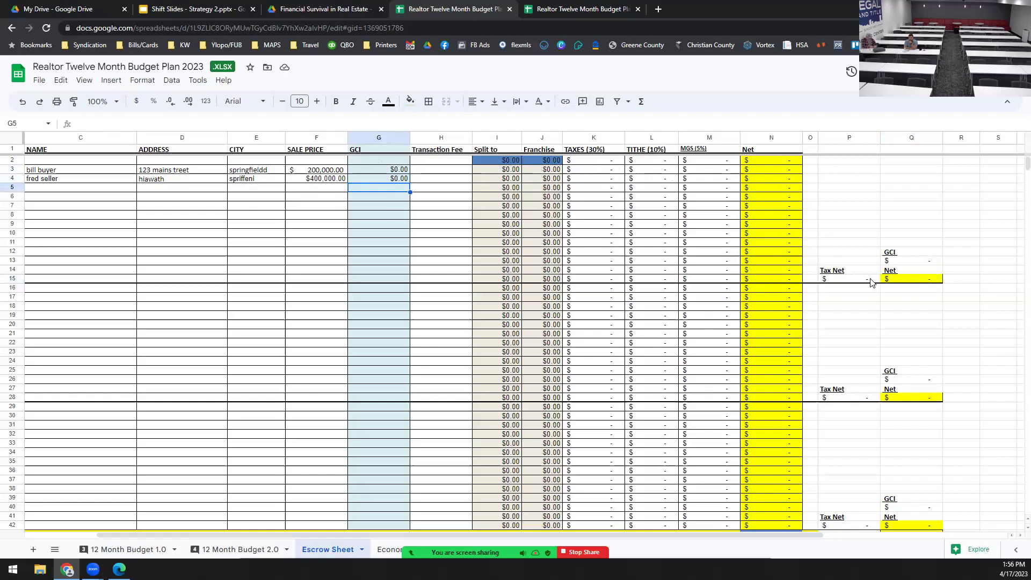
click(374, 170)
text(6000)
key(Return)
text(12000)
key(Return)
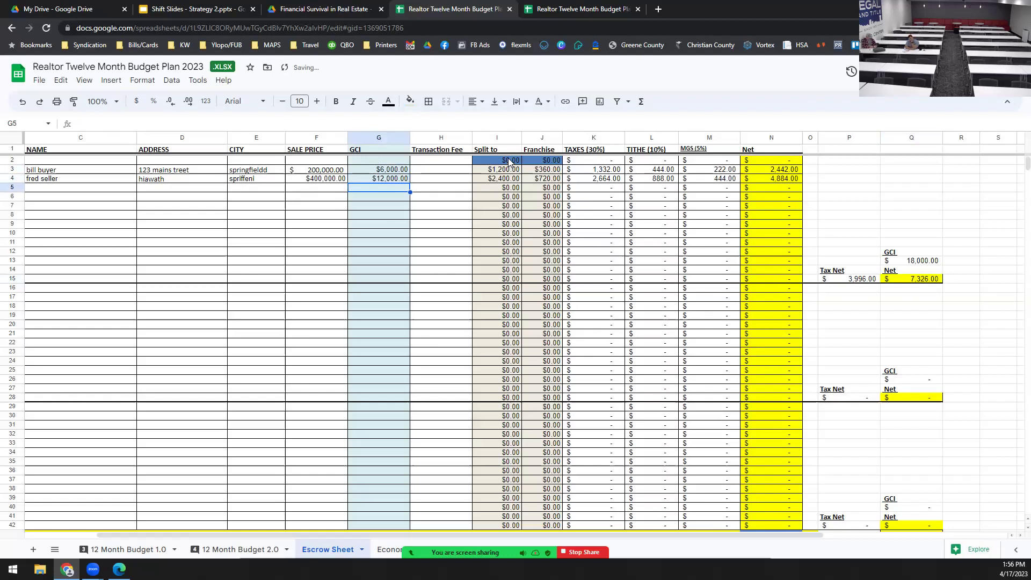
click(509, 162)
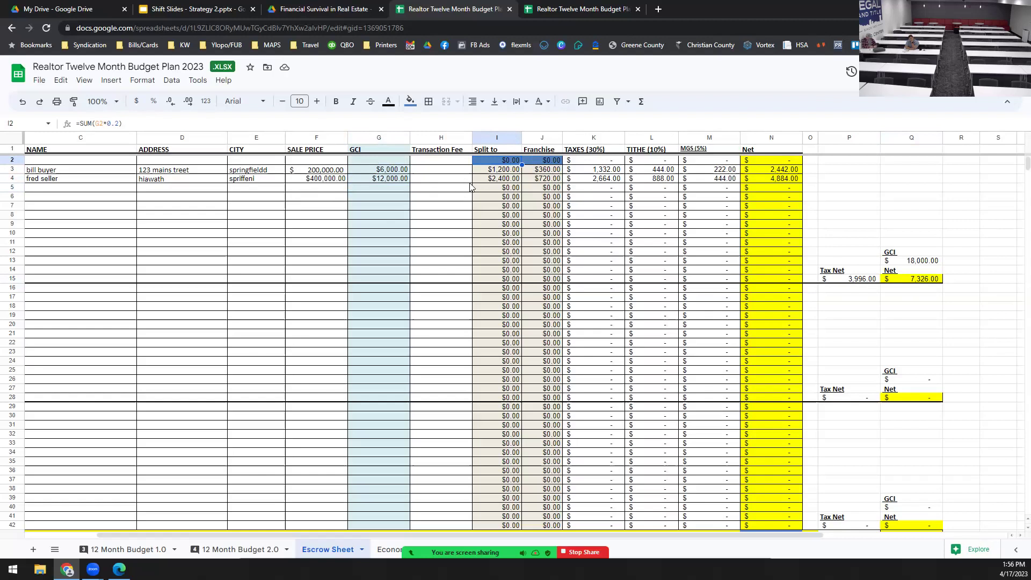
Enter 0 for the row 4 split, the row 3 franchise fee and the row 3 split
click(504, 178)
text(0)
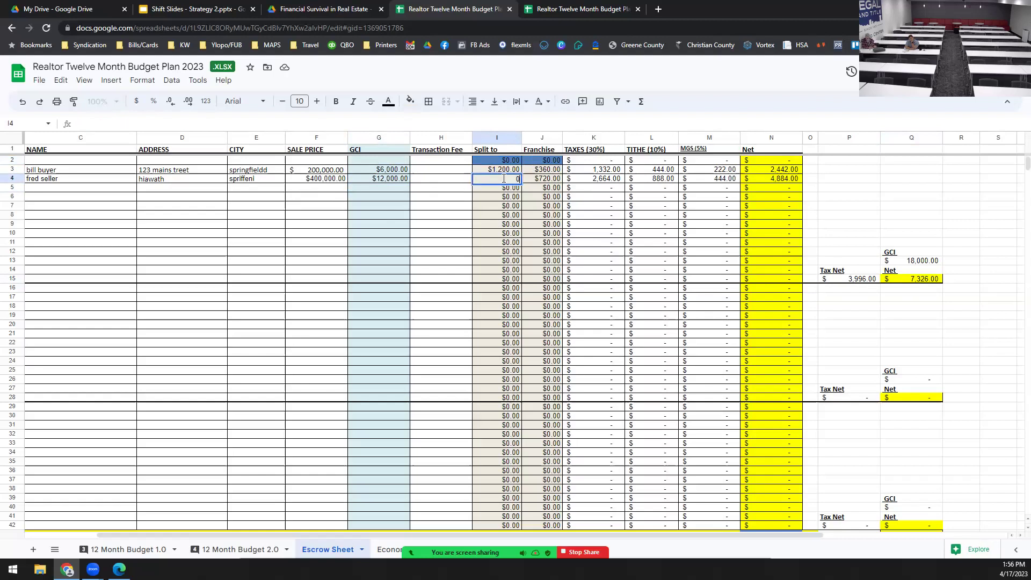
key(Tab)
key(Up)
text(0)
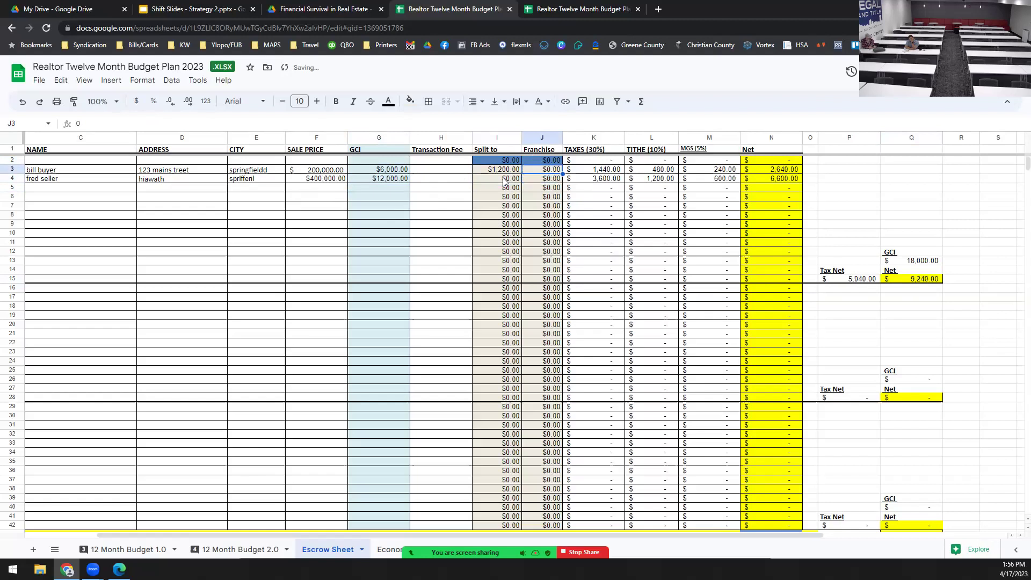
key(Left)
text(0)
key(Return)
key(Down)
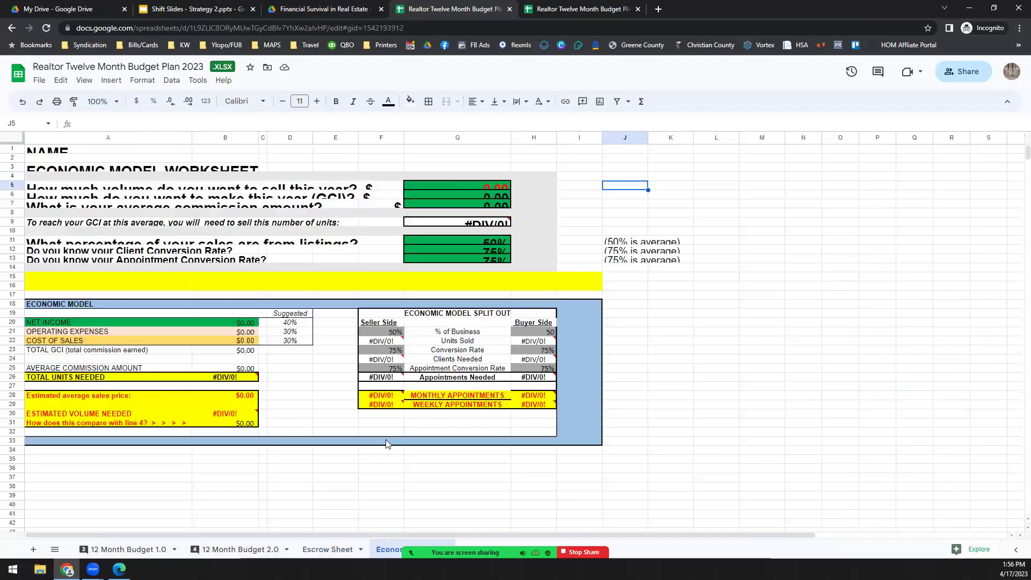
View the Economic Model worksheet and briefly check its sharing settings
click(388, 549)
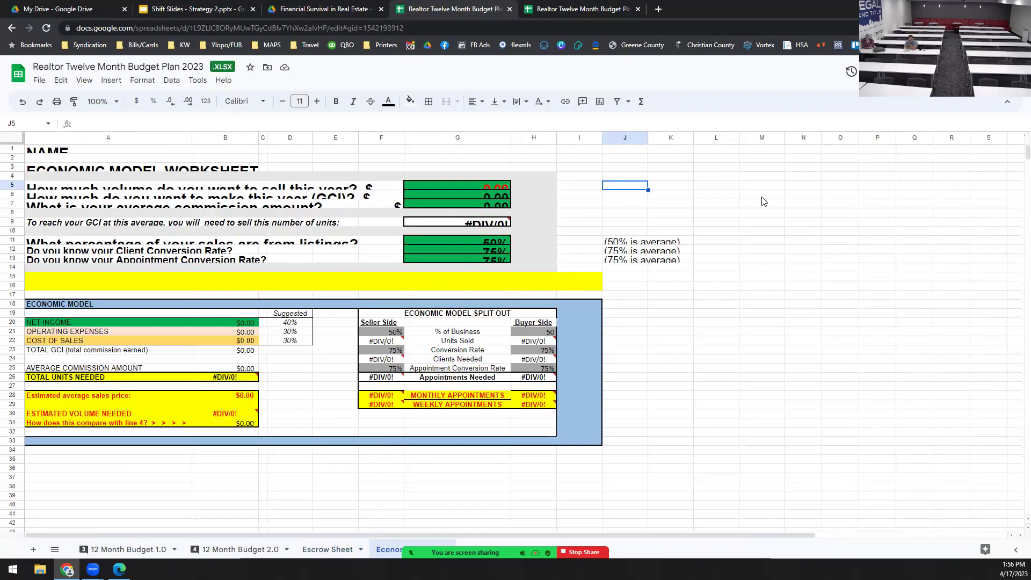
click(967, 68)
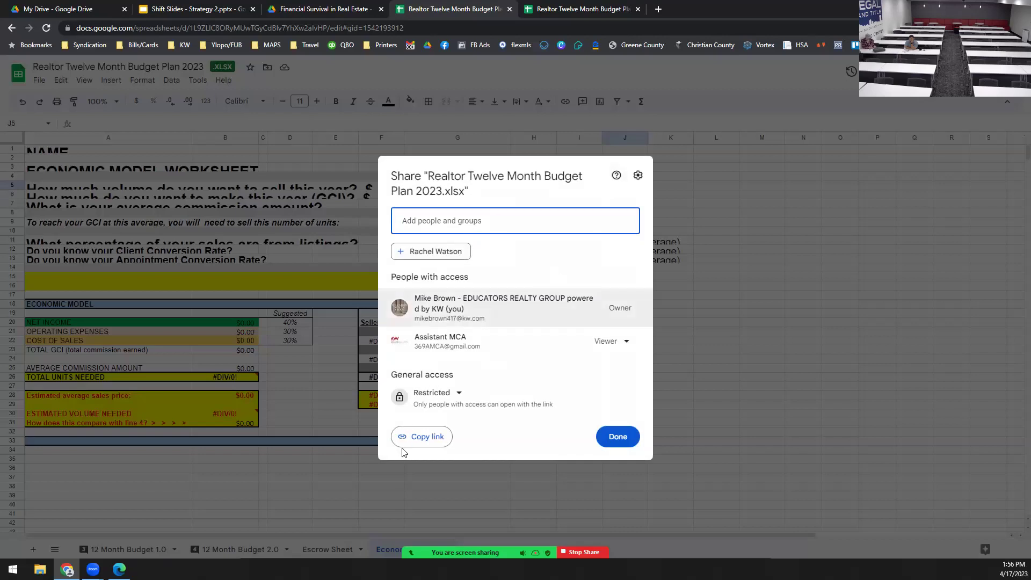
click(612, 438)
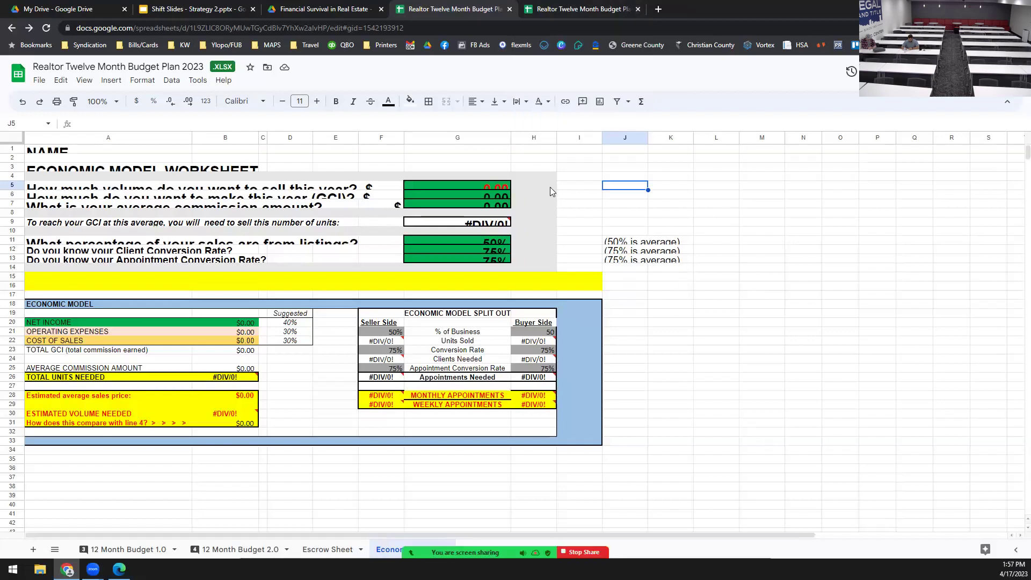
Switch to the Shift Slides presentation and select the closing Thank You slide
click(204, 9)
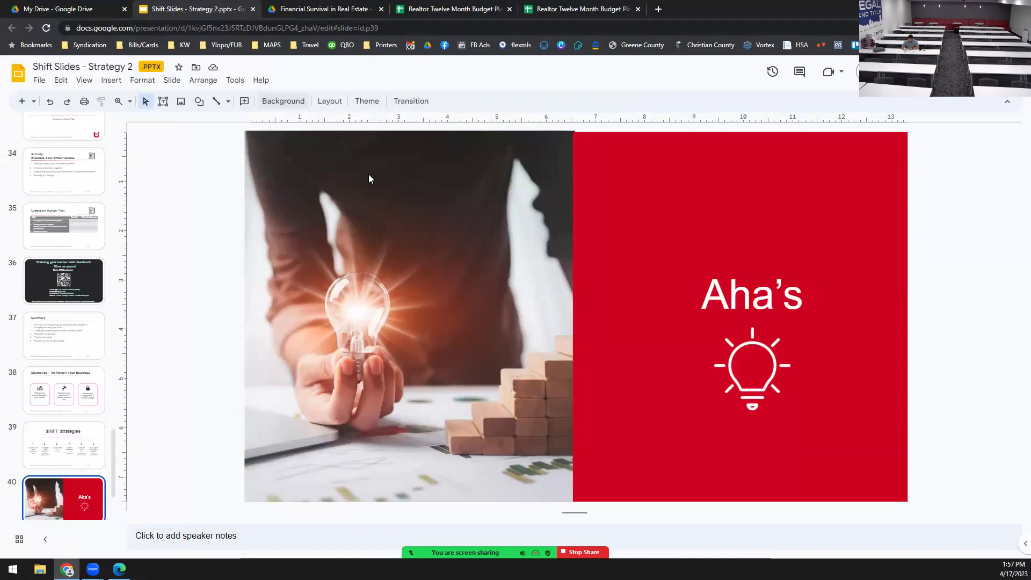
scroll(61, 430, down, 3)
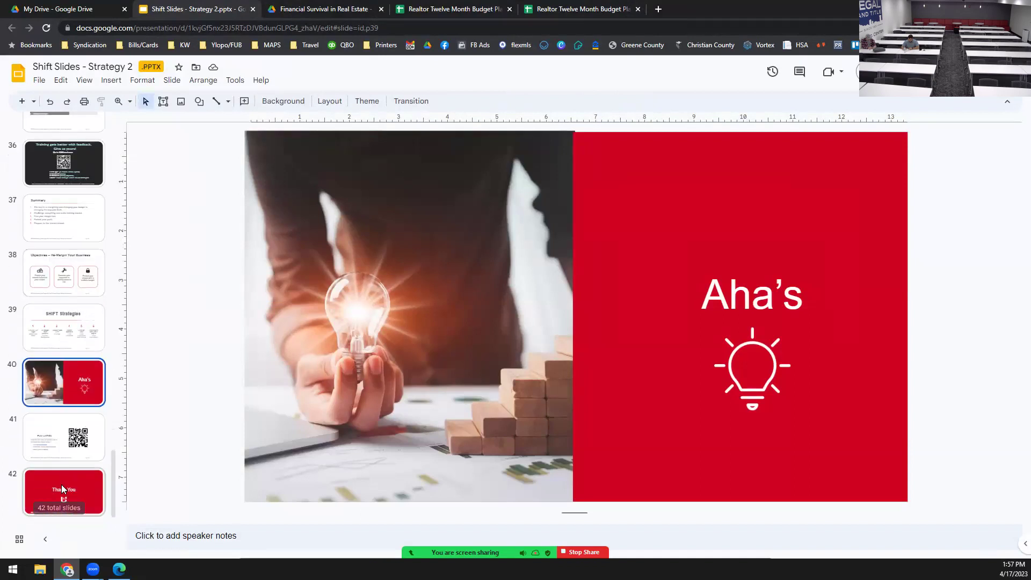
click(62, 484)
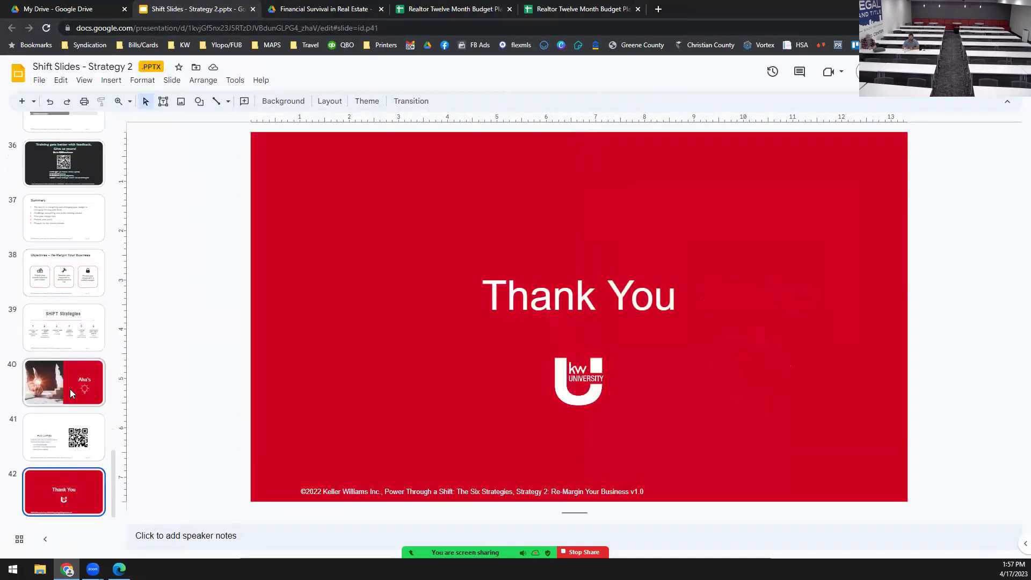